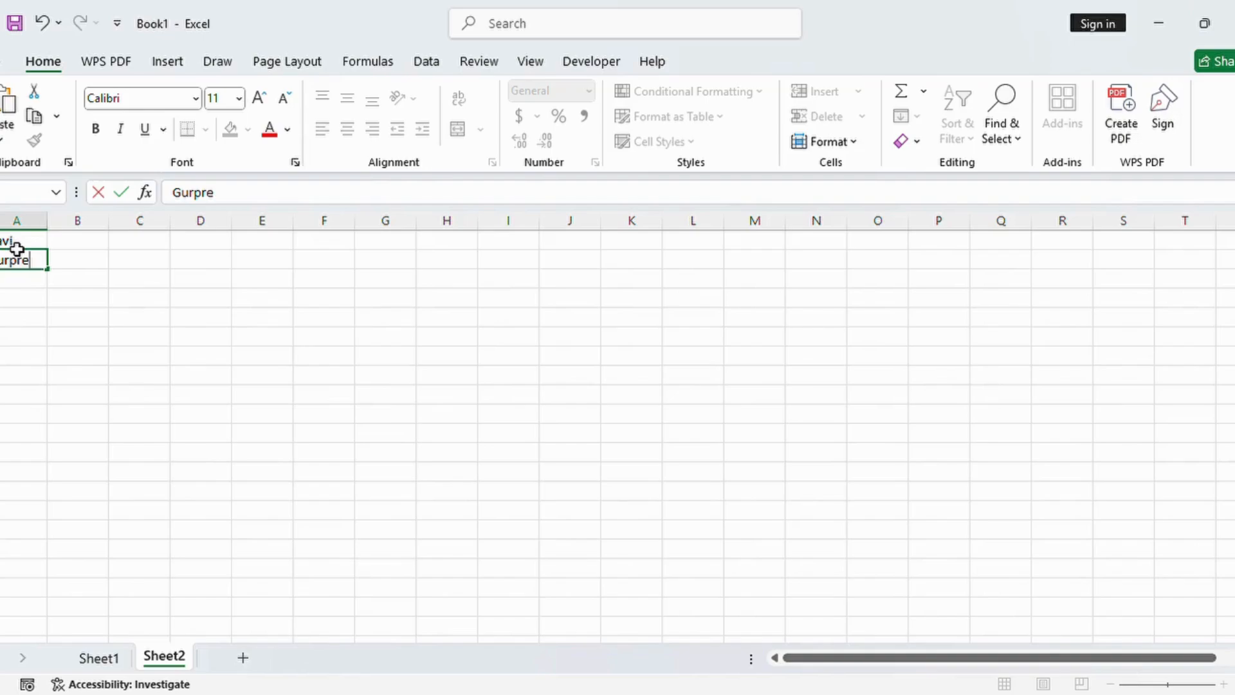
- Finish the first name in A2 and enter the next two people's first names in A3 and A4
{"action": "key", "text": "Return"}
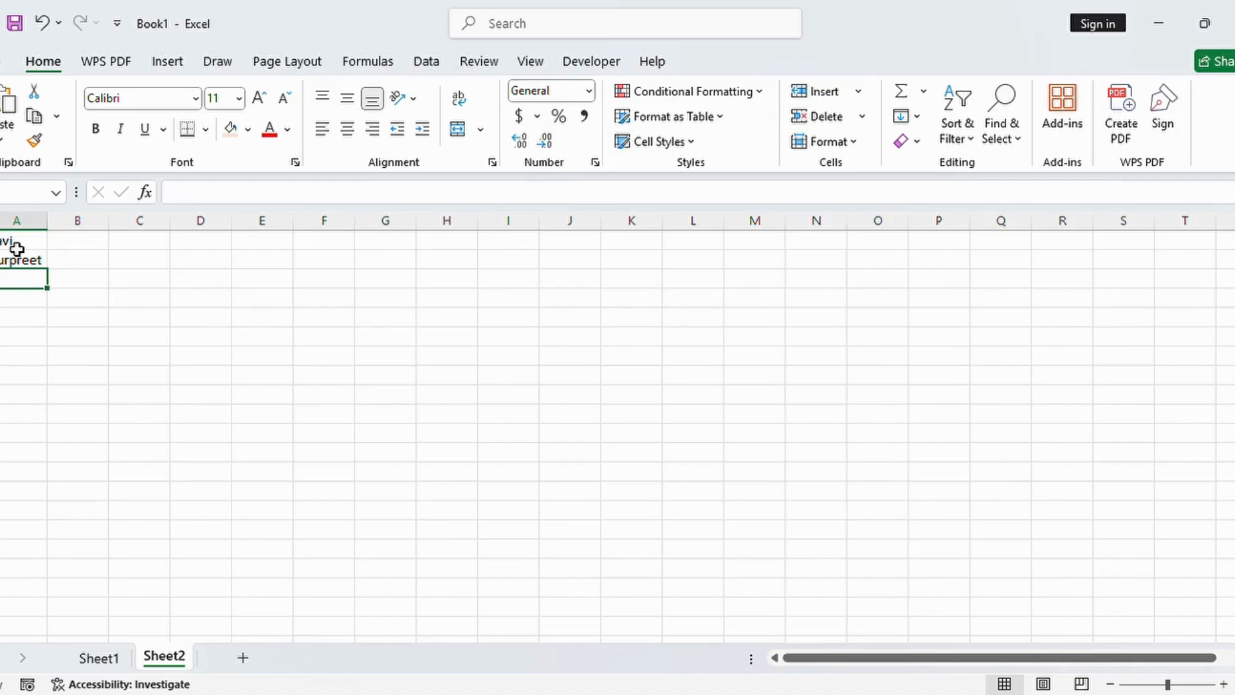
{"action": "type", "text": "Har"}
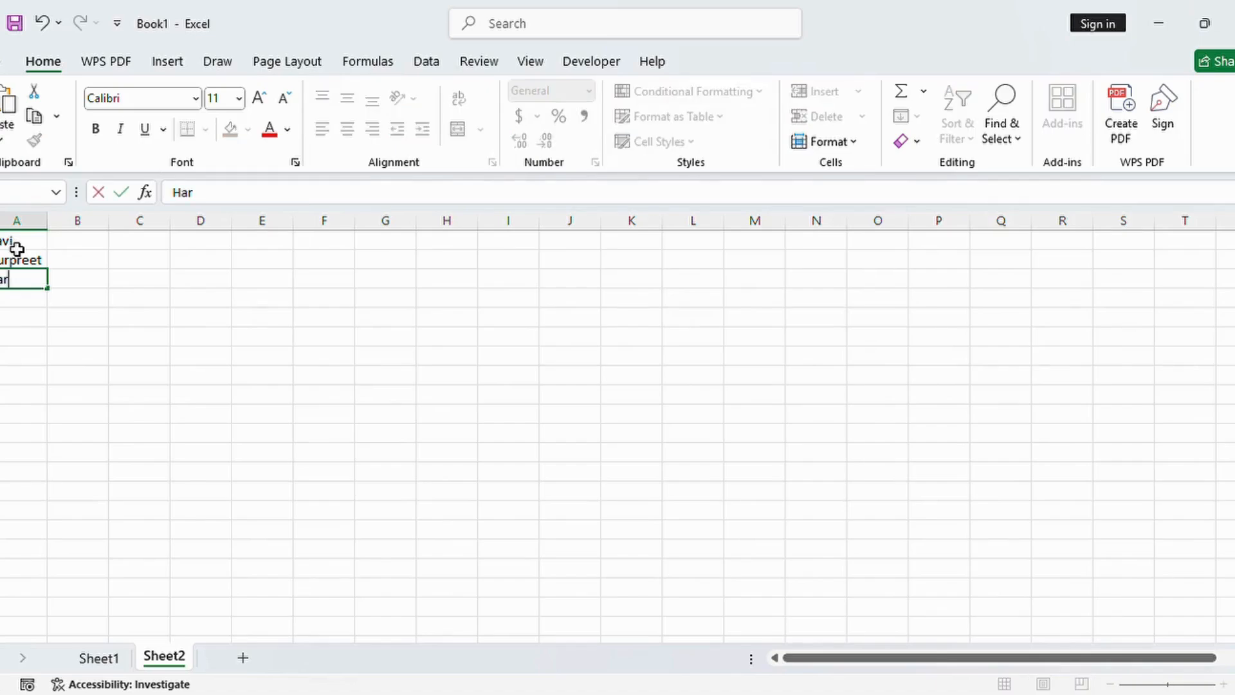
{"action": "type", "text": "joi"}
{"action": "key", "text": "BackSpace"}
{"action": "type", "text": "t"}
{"action": "key", "text": "Return"}
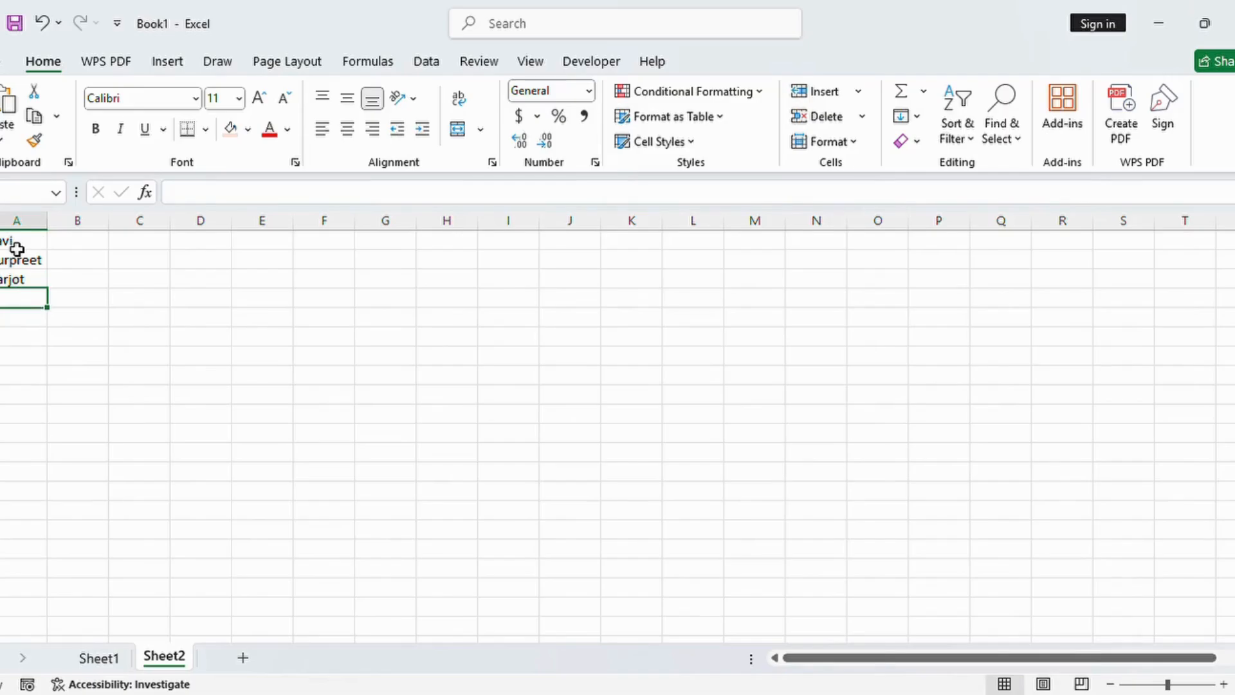
{"action": "type", "text": "Vishali"}
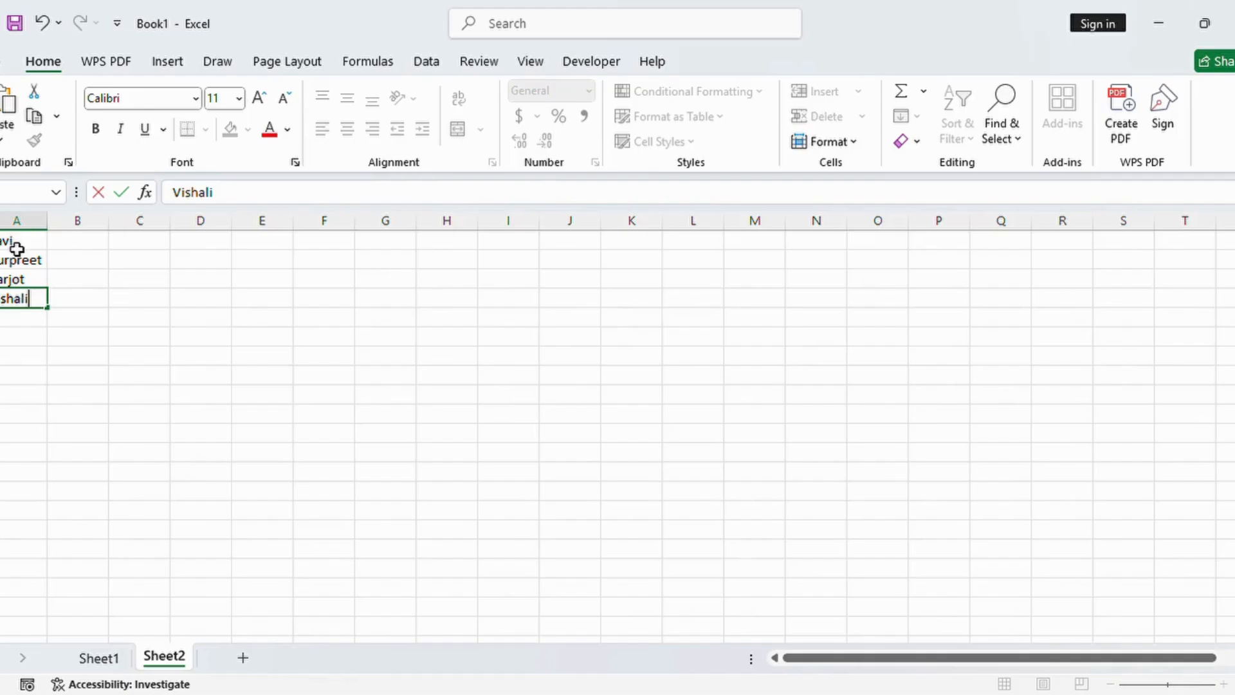
{"action": "key", "text": "Return"}
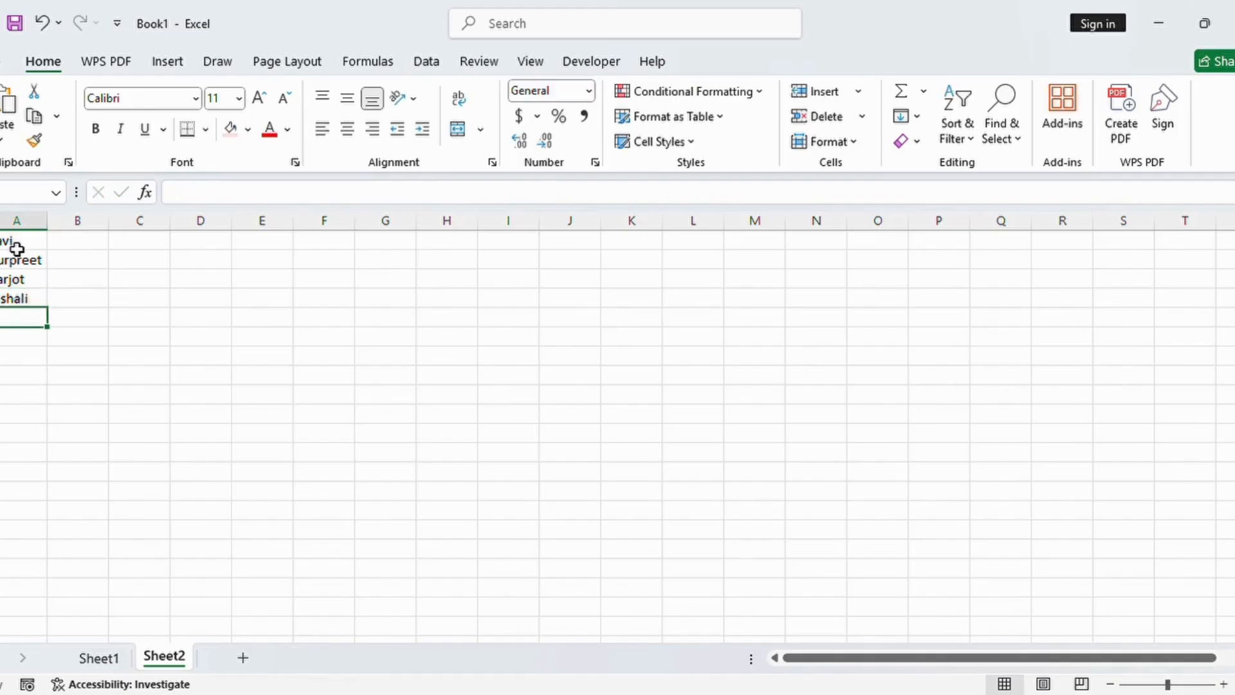
- Complete the list in column A with two more people's first names in A5 and A6
{"action": "type", "text": "R"}
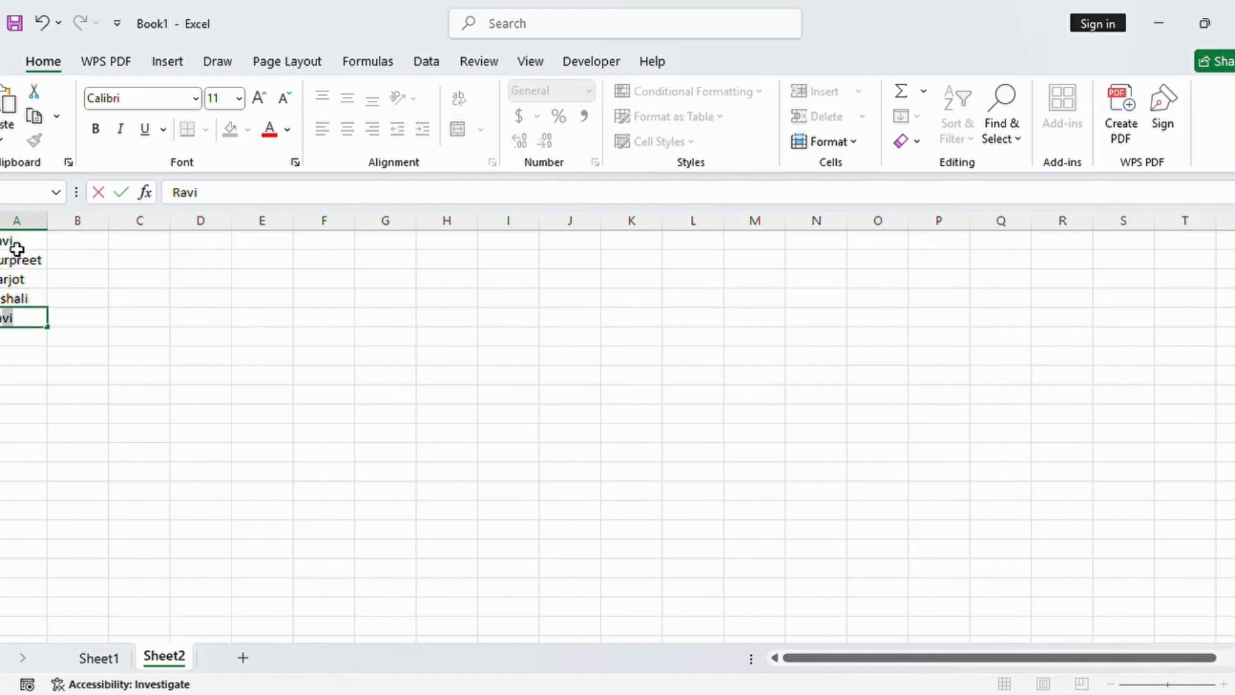
{"action": "type", "text": "anjit"}
{"action": "key", "text": "Return"}
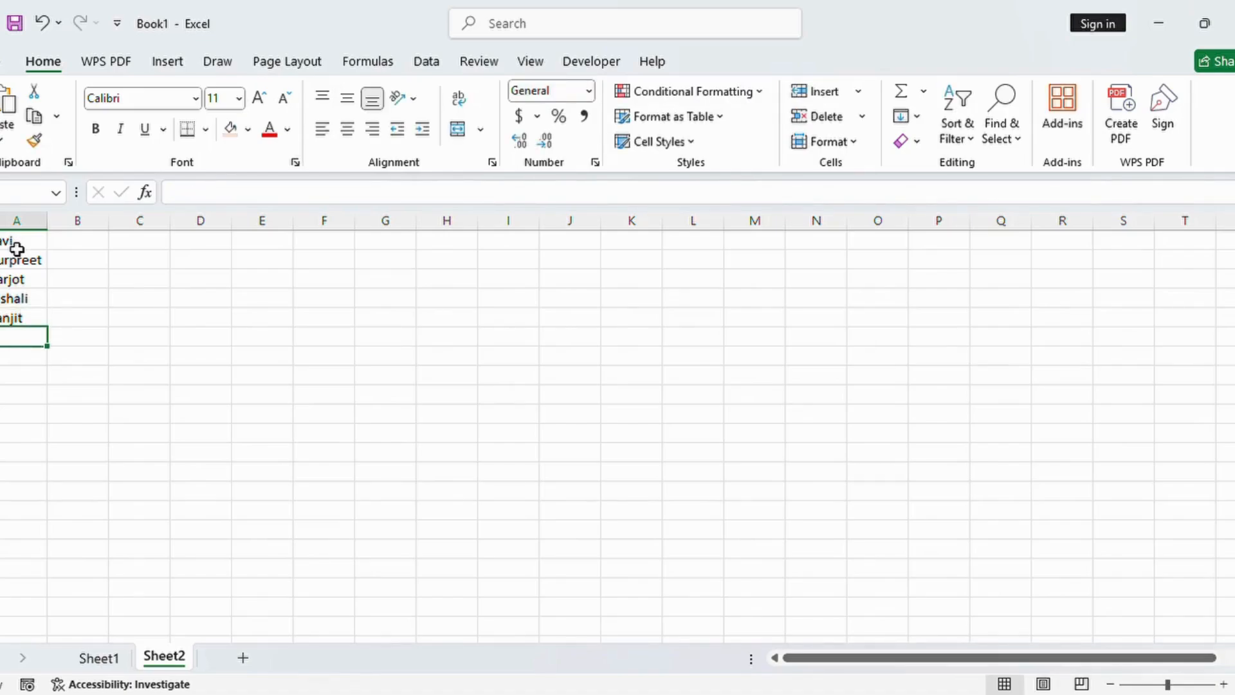
{"action": "type", "text": "Manbde"}
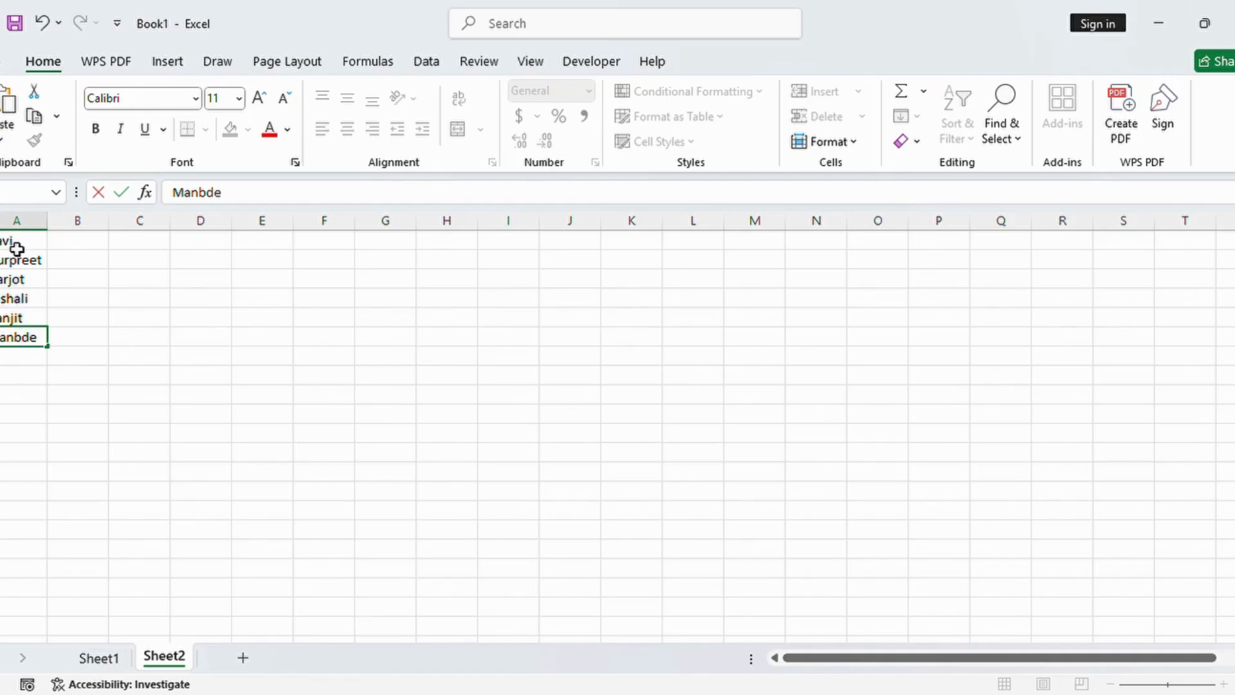
{"action": "key", "text": "BackSpace"}
{"action": "key", "text": "BackSpace"}
{"action": "key", "text": "BackSpace"}
{"action": "type", "text": "deep"}
- Enter the fruits Apple, Mango and Cherry in cells B1 to B3
{"action": "key", "text": "Tab"}
{"action": "key", "text": "Up"}
{"action": "key", "text": "Up"}
{"action": "key", "text": "Up"}
{"action": "key", "text": "Up"}
{"action": "key", "text": "Up"}
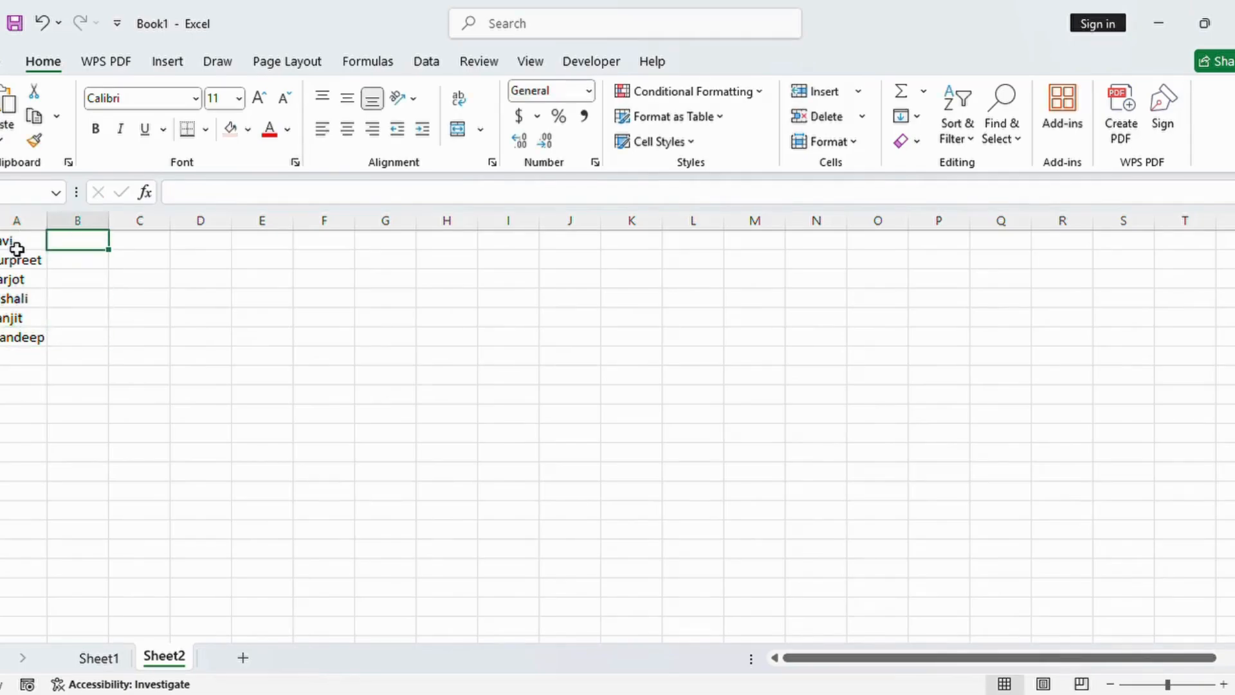
{"action": "type", "text": "Apple"}
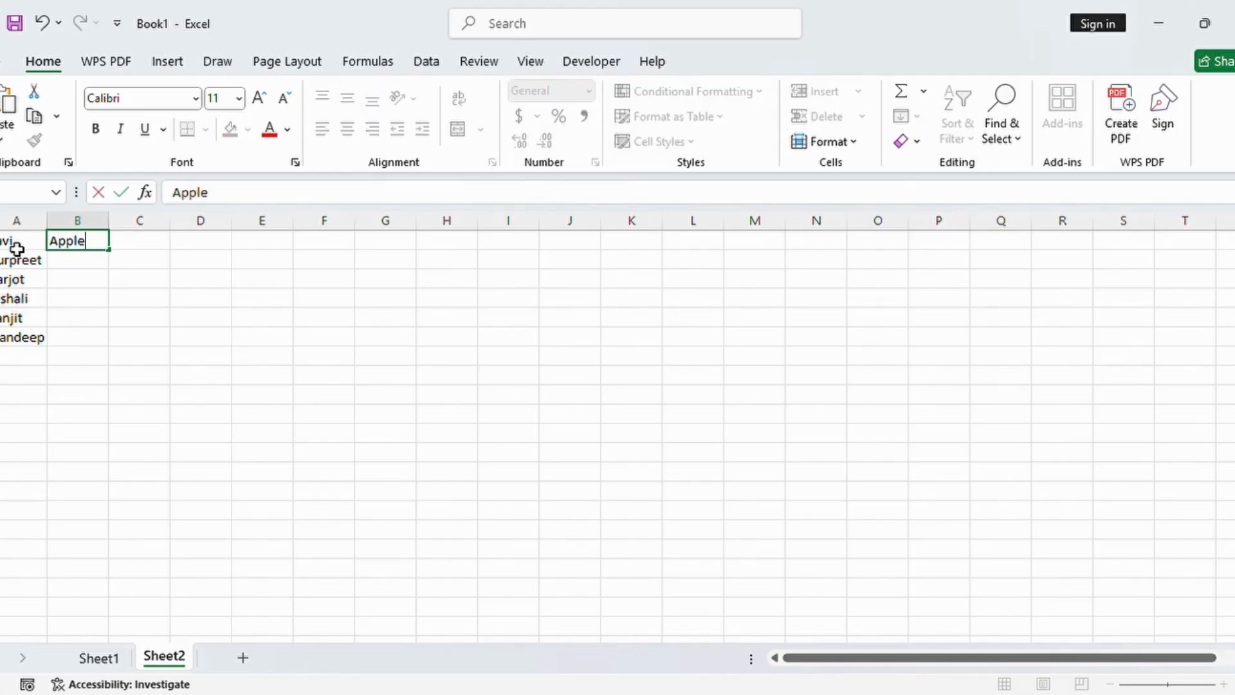
{"action": "key", "text": "Return"}
{"action": "type", "text": "Mango"}
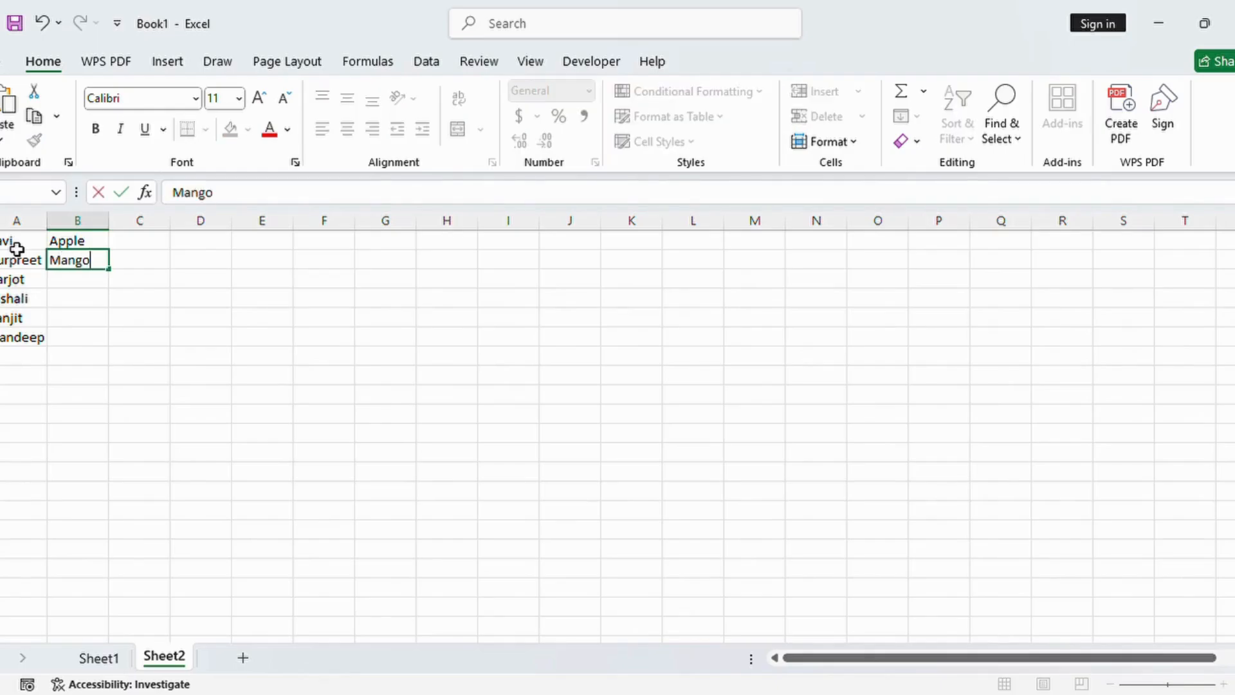
{"action": "key", "text": "Return"}
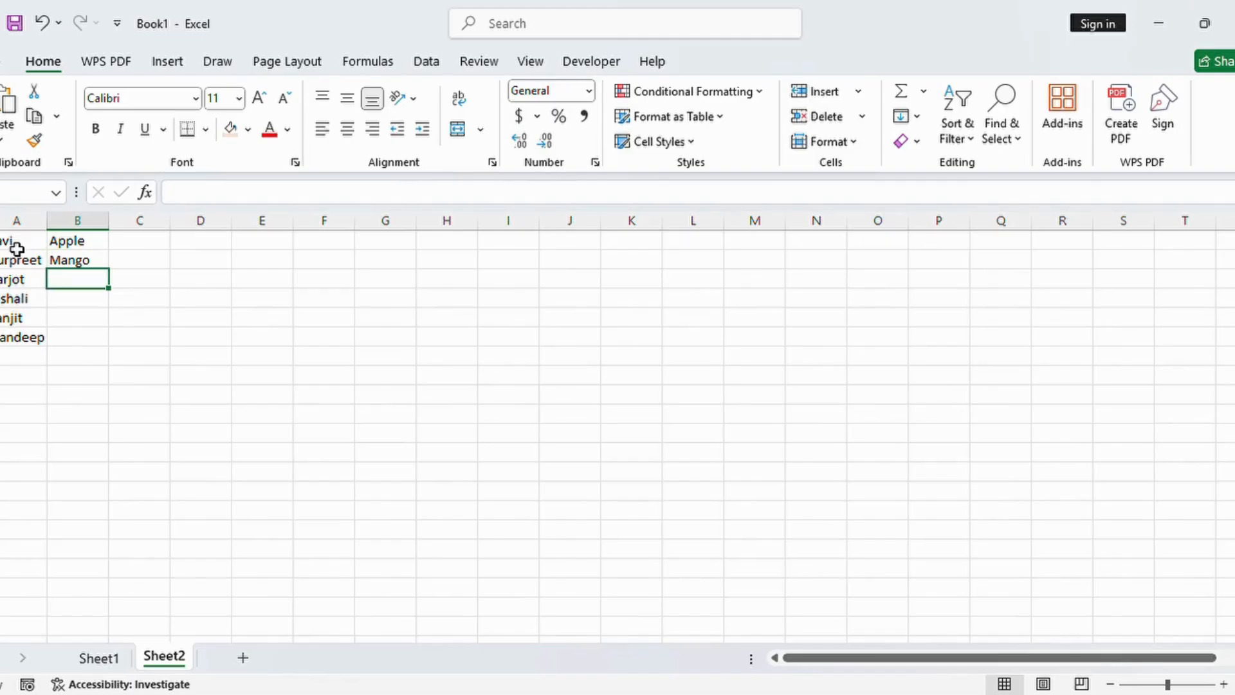
{"action": "type", "text": "Cherry"}
{"action": "key", "text": "Return"}
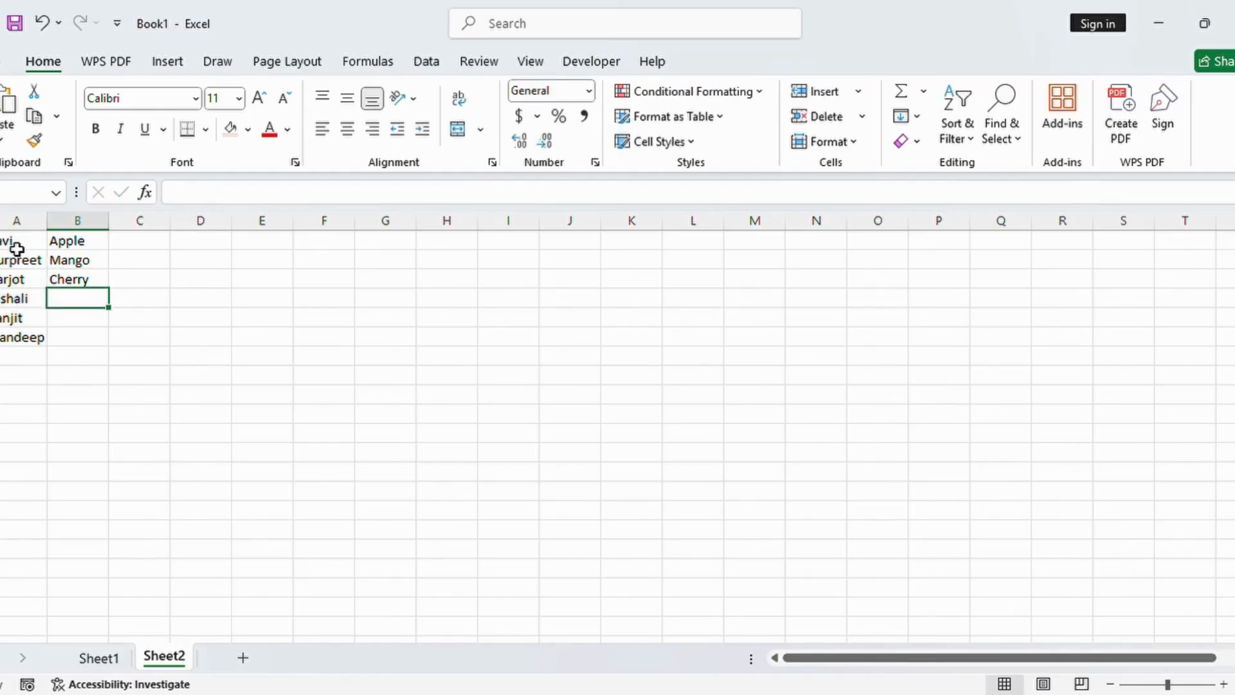
- Complete the fruit list with Apple, Pear and Grapes in cells B4 to B6
{"action": "type", "text": "Apple"}
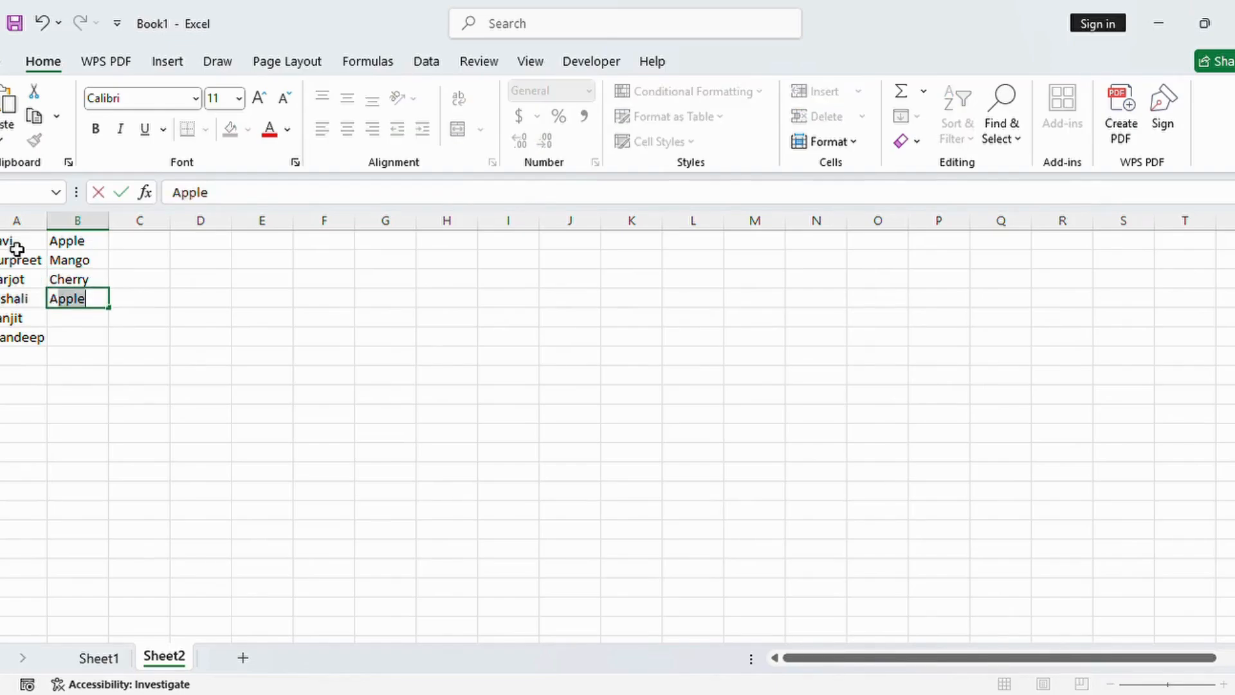
{"action": "key", "text": "Return"}
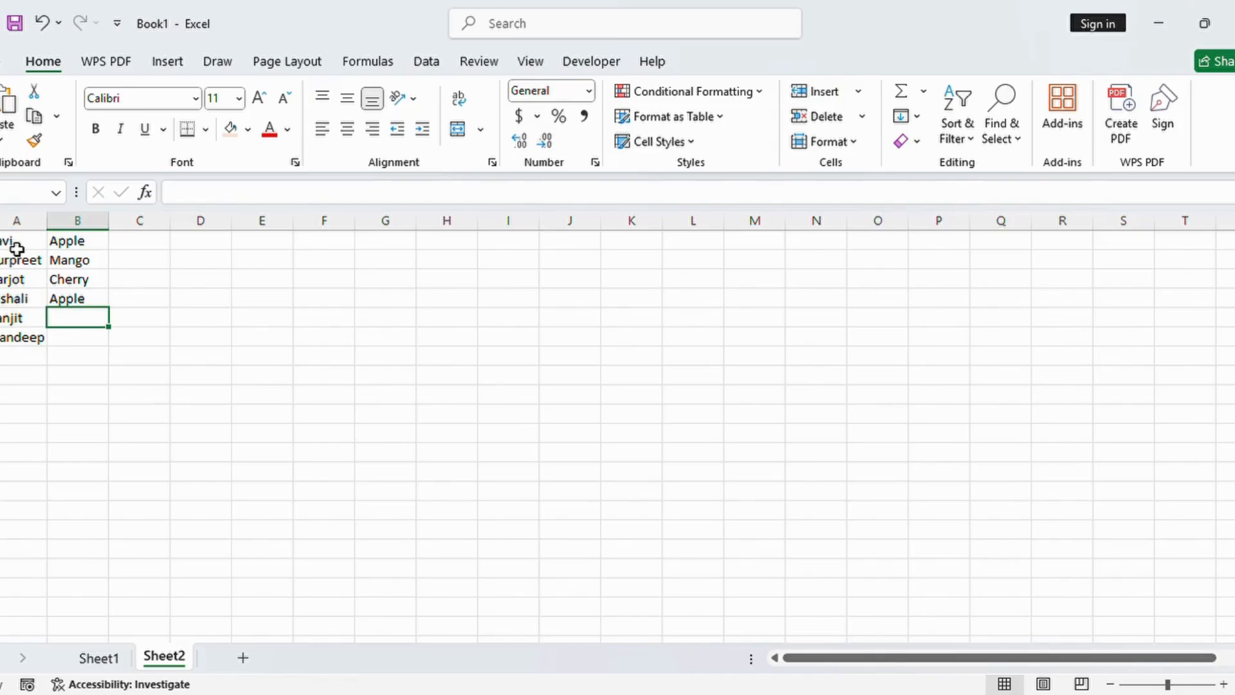
{"action": "type", "text": "Pra"}
{"action": "key", "text": "BackSpace"}
{"action": "key", "text": "BackSpace"}
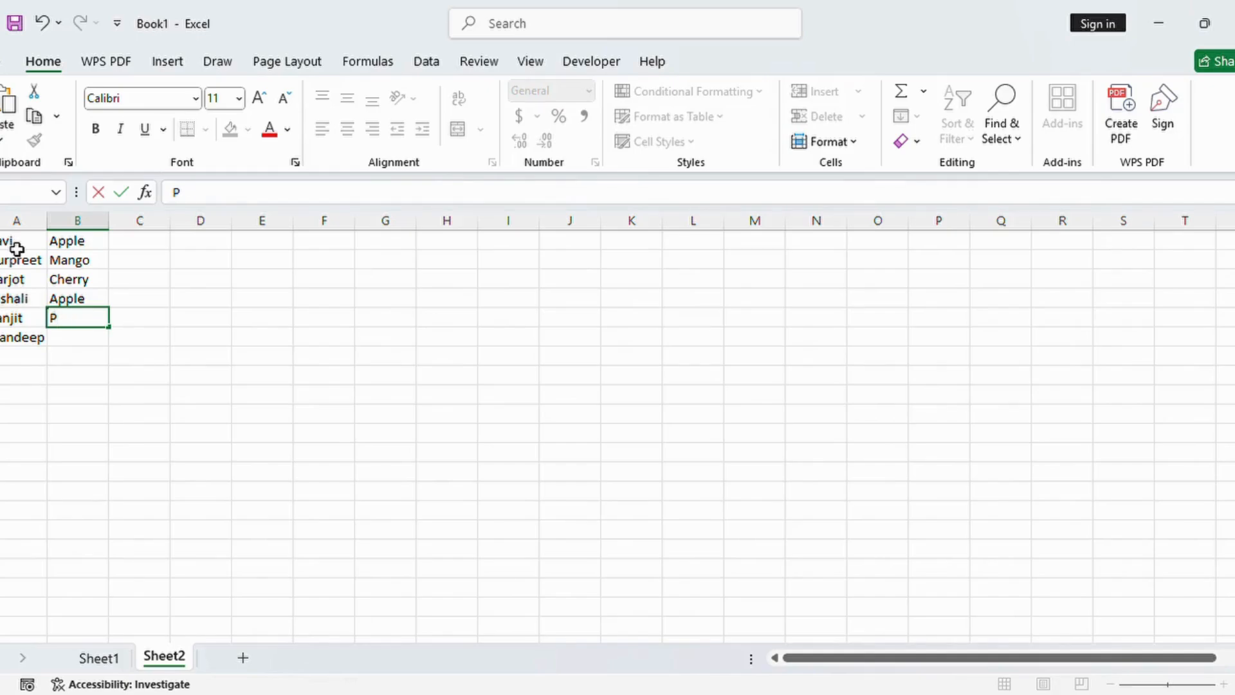
{"action": "type", "text": "ear"}
{"action": "key", "text": "Return"}
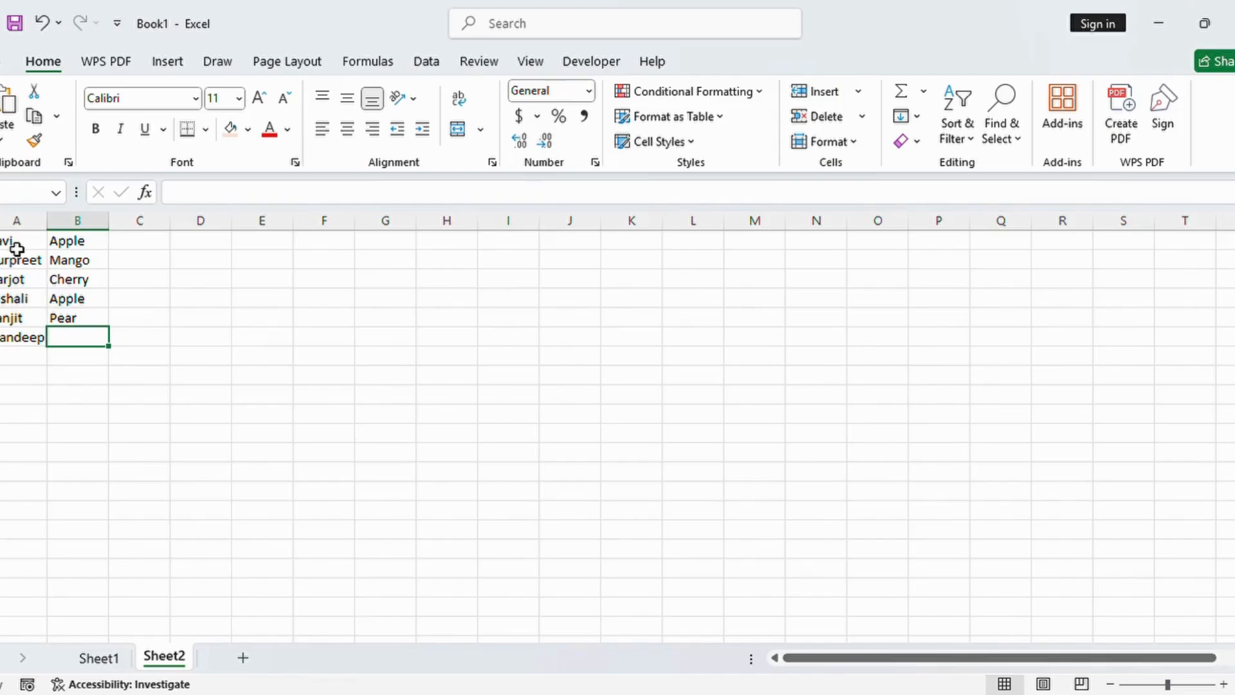
{"action": "type", "text": "Grapes"}
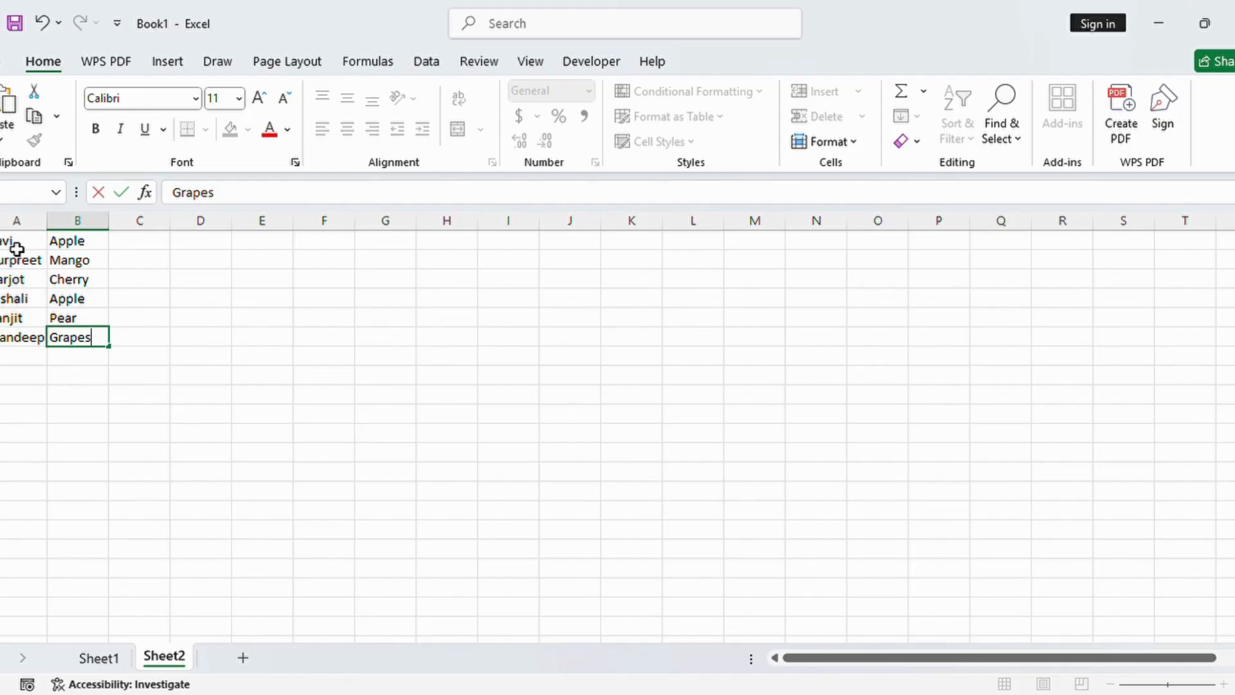
- Fill cells C1 to C6 with the numbers 12, 16, 22, 28, 15 and 19
{"action": "left_click", "coordinate": [151, 245]}
{"action": "type", "text": "12"}
{"action": "key", "text": "Return"}
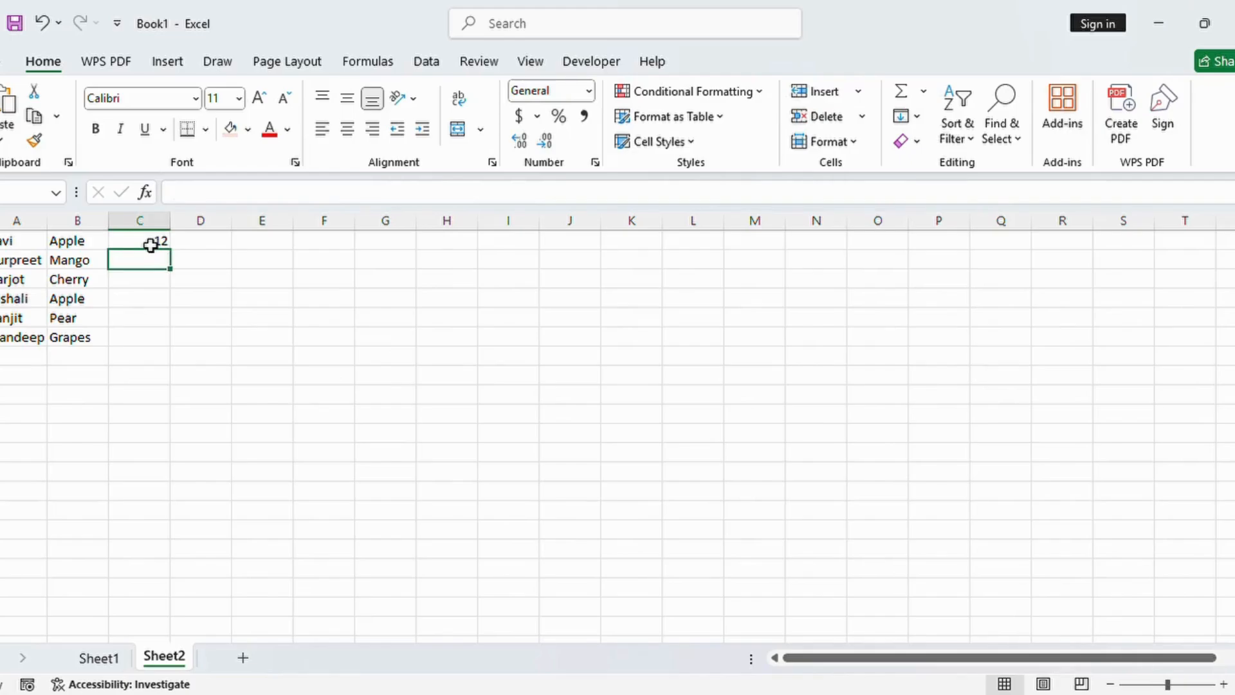
{"action": "type", "text": "16"}
{"action": "key", "text": "Return"}
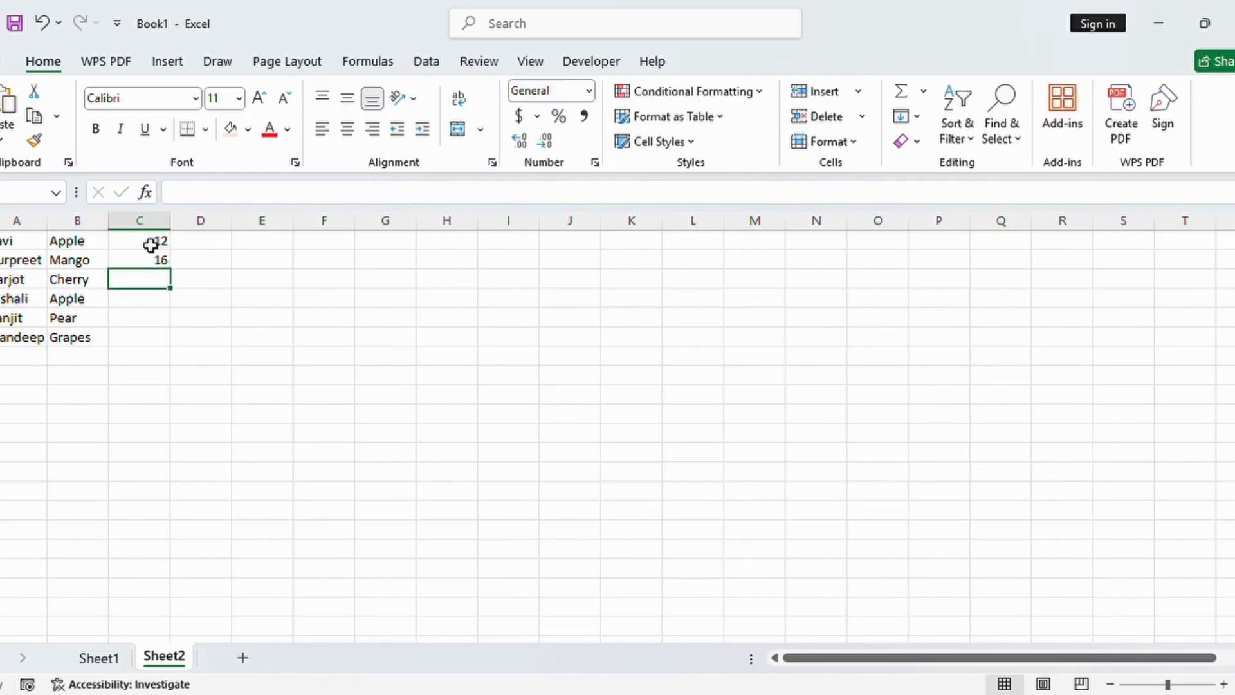
{"action": "type", "text": "22"}
{"action": "key", "text": "Return"}
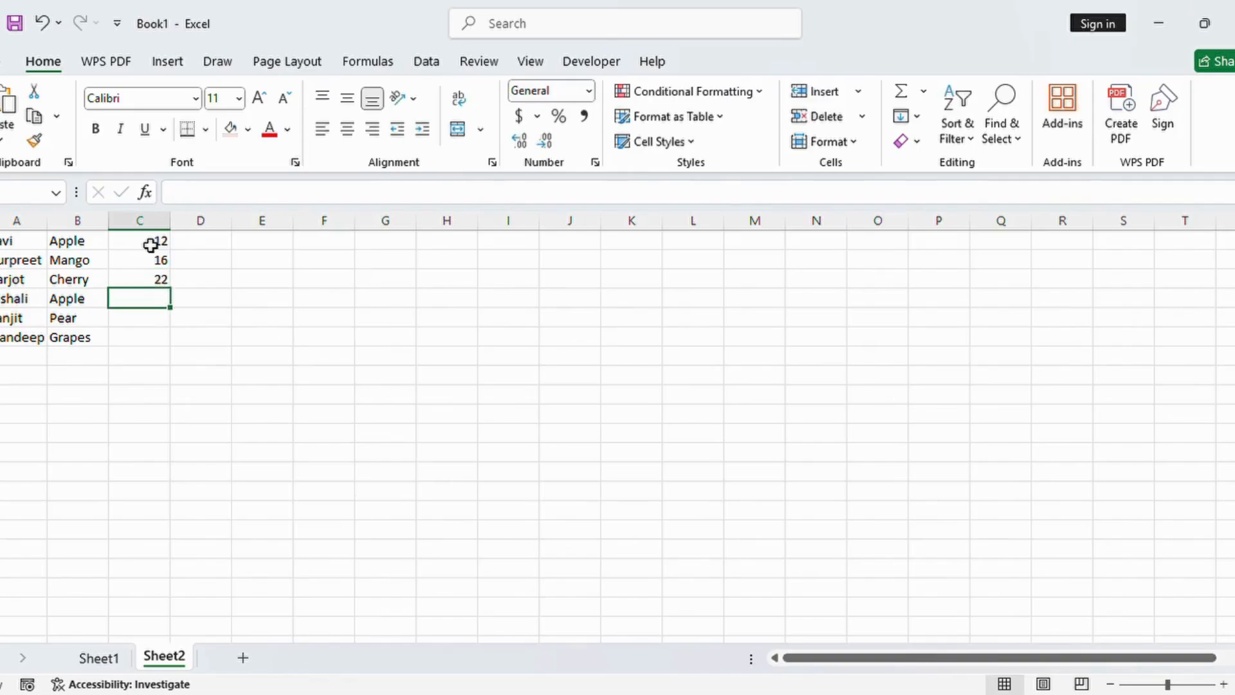
{"action": "type", "text": "28"}
{"action": "key", "text": "Return"}
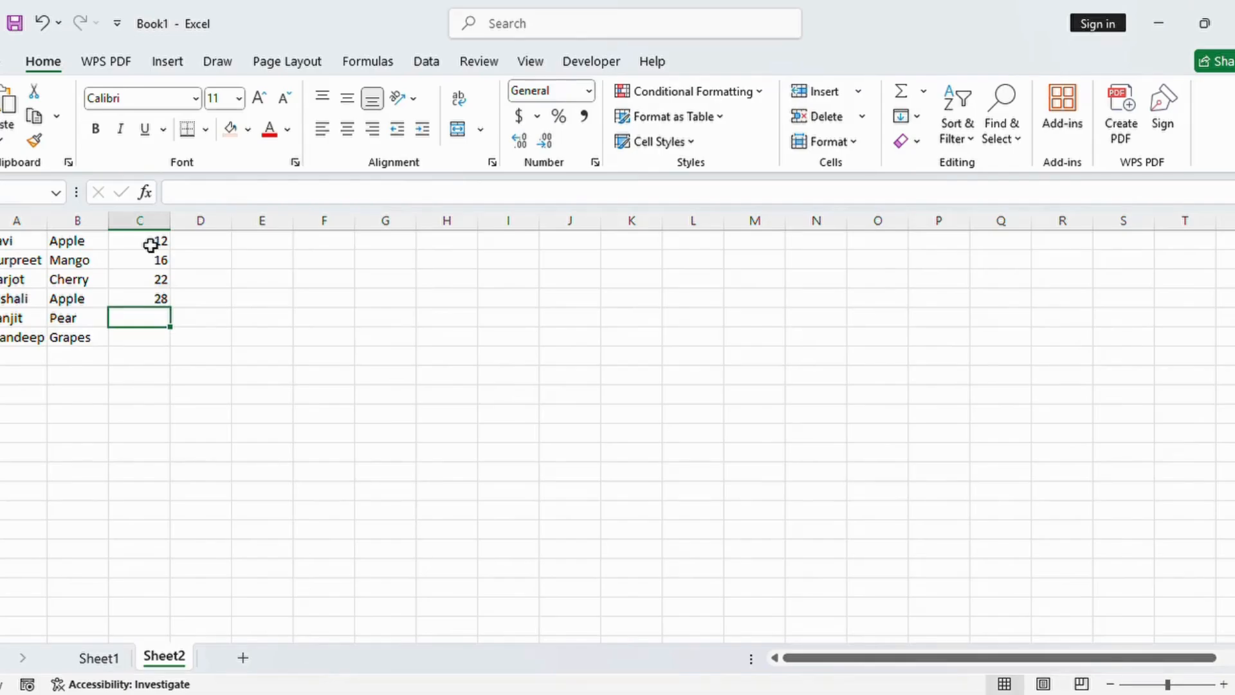
{"action": "type", "text": "15"}
{"action": "key", "text": "Return"}
{"action": "type", "text": "19"}
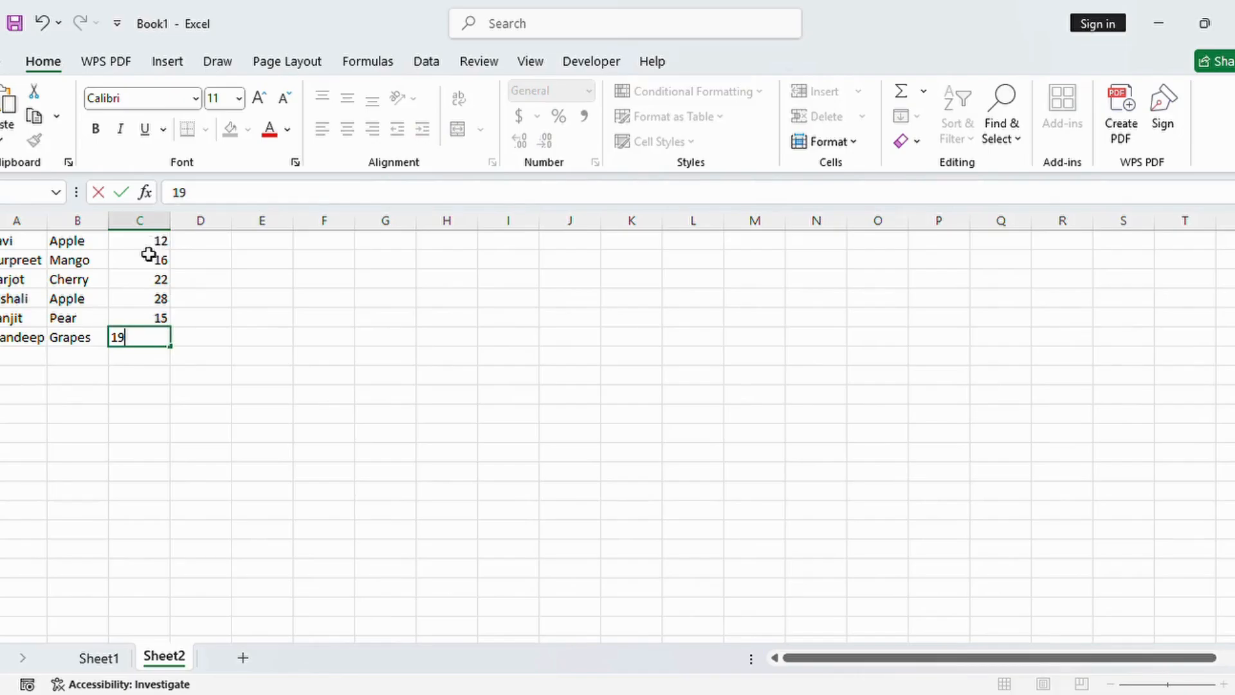
- Widen columns A, B and C slightly so the entries have more room
{"action": "left_click", "coordinate": [55, 228]}
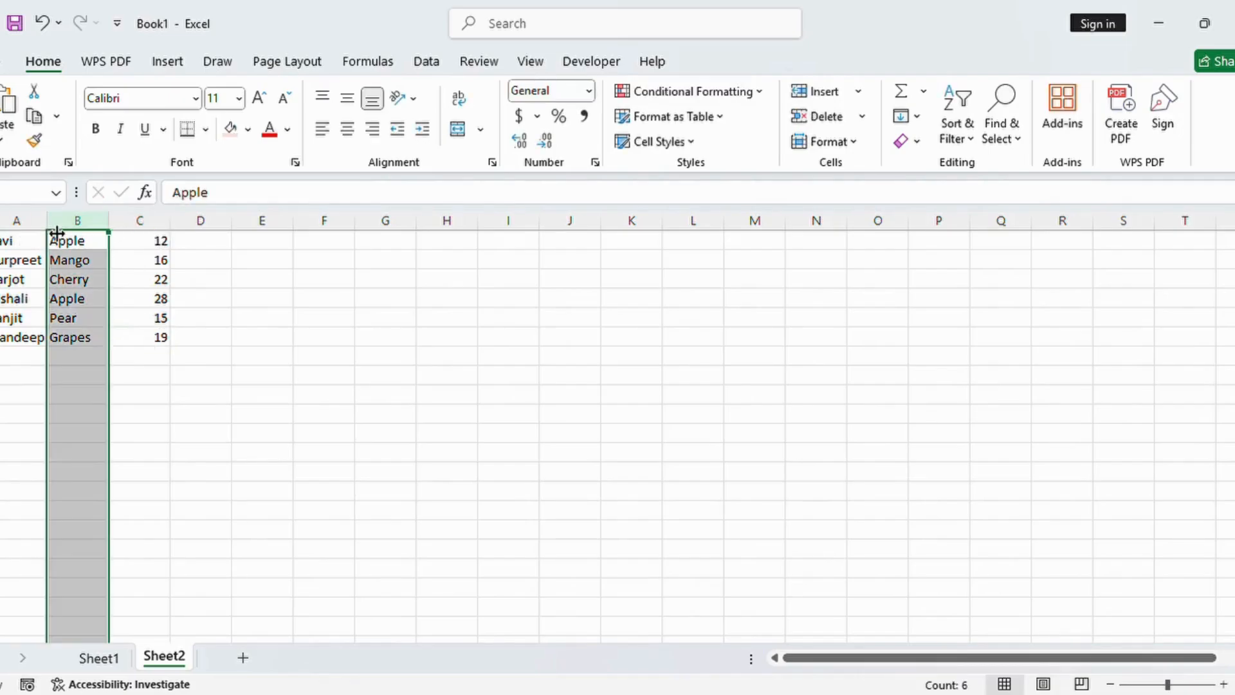
{"action": "double_click", "coordinate": [120, 234]}
{"action": "left_click_drag", "start_coordinate": [103, 233], "coordinate": [70, 232]}
{"action": "left_click_drag", "start_coordinate": [194, 228], "coordinate": [199, 226]}
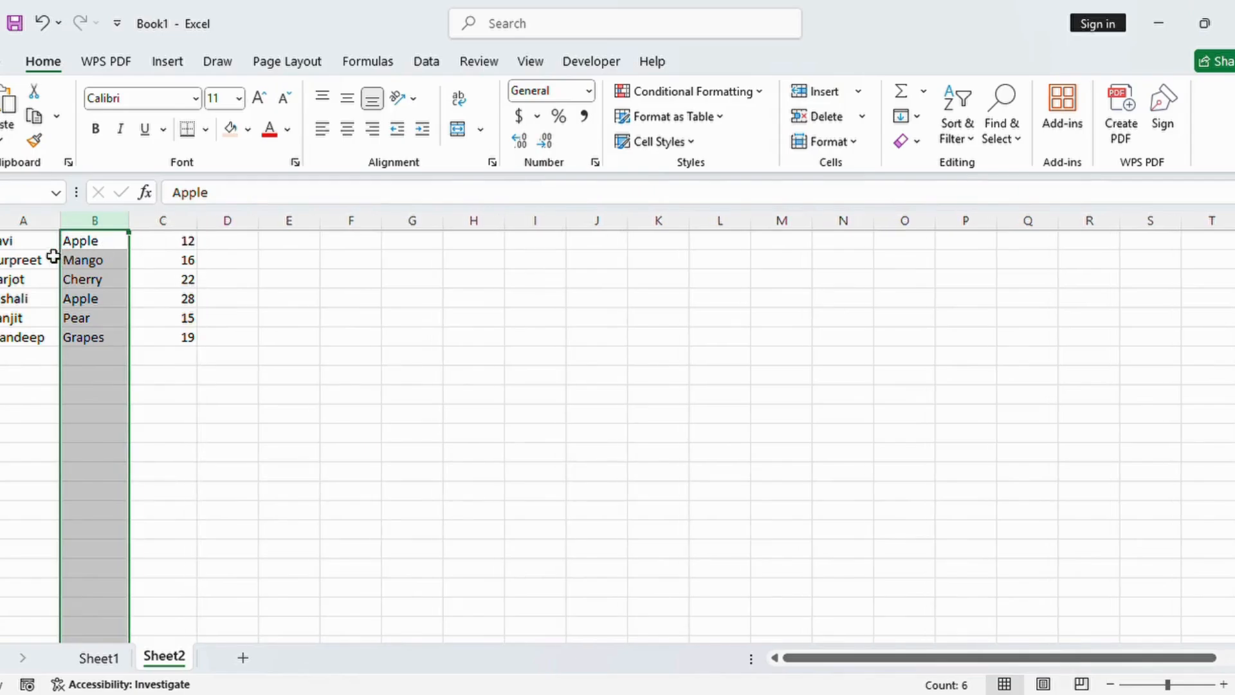
- Make all entries of the data table A1:C6 bold
{"action": "left_click_drag", "start_coordinate": [28, 246], "coordinate": [182, 345]}
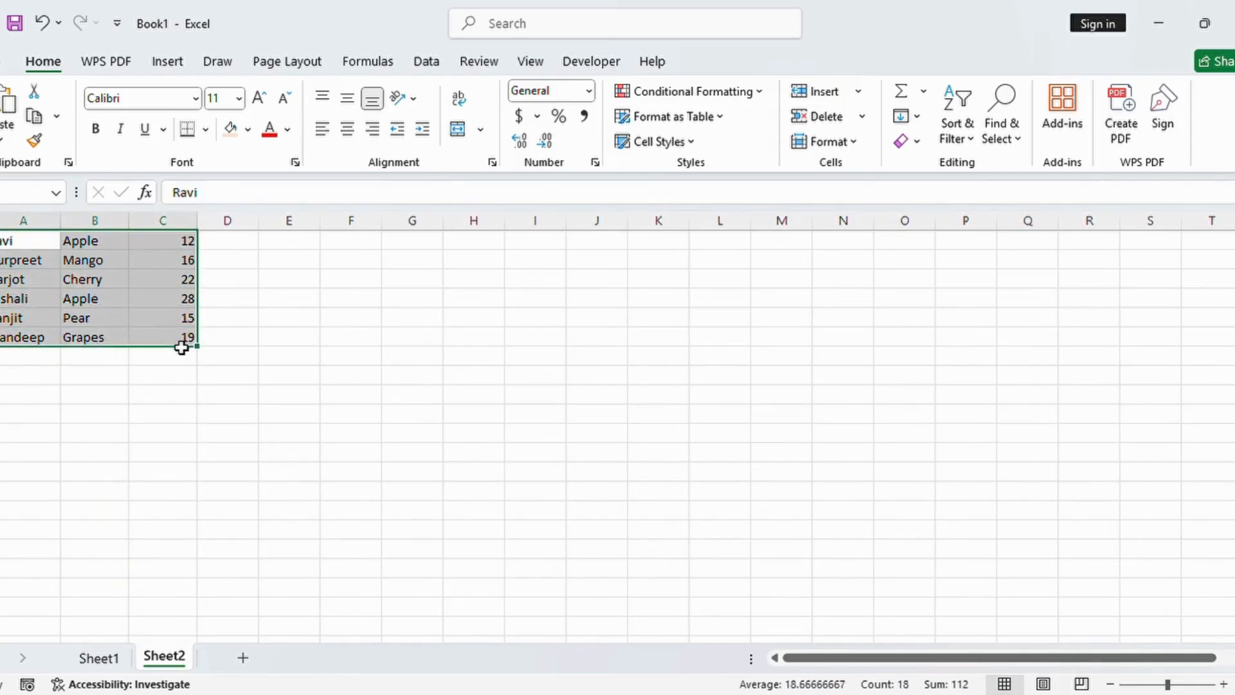
{"action": "left_click", "coordinate": [99, 136]}
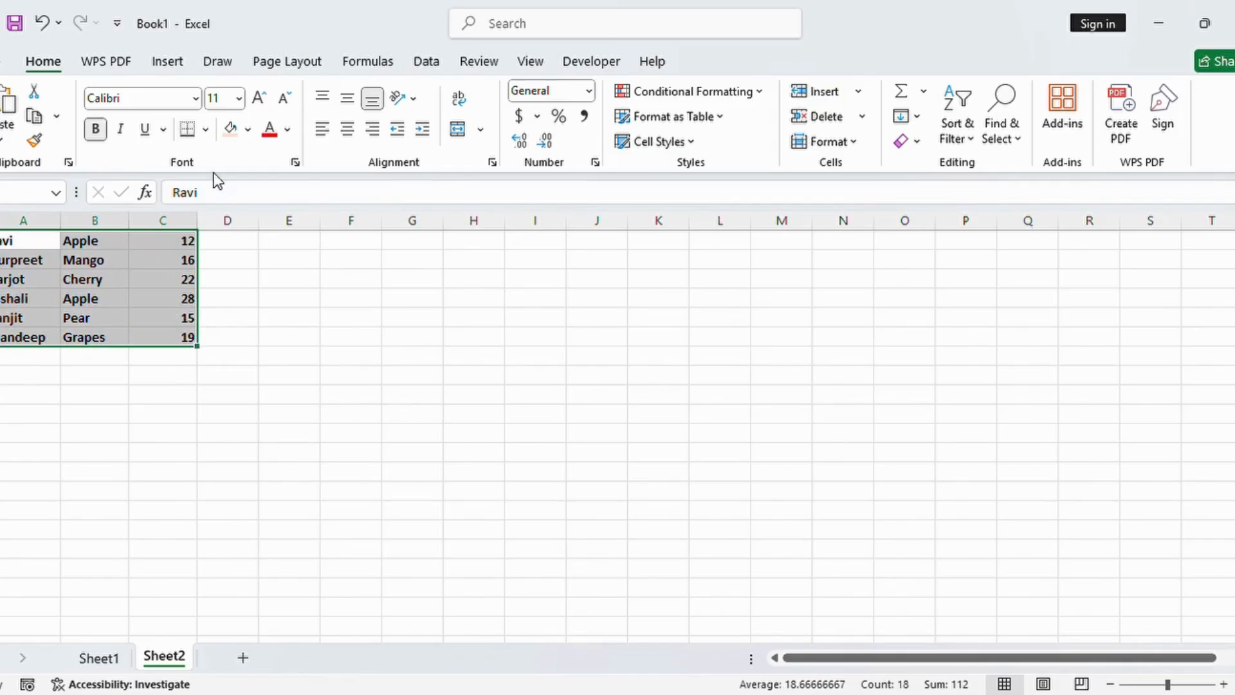
{"action": "left_click", "coordinate": [243, 345]}
- Center the fruits and numbers in B1:C6 and give the whole table A1:C6 a light orange fill
{"action": "left_click_drag", "start_coordinate": [90, 244], "coordinate": [175, 341]}
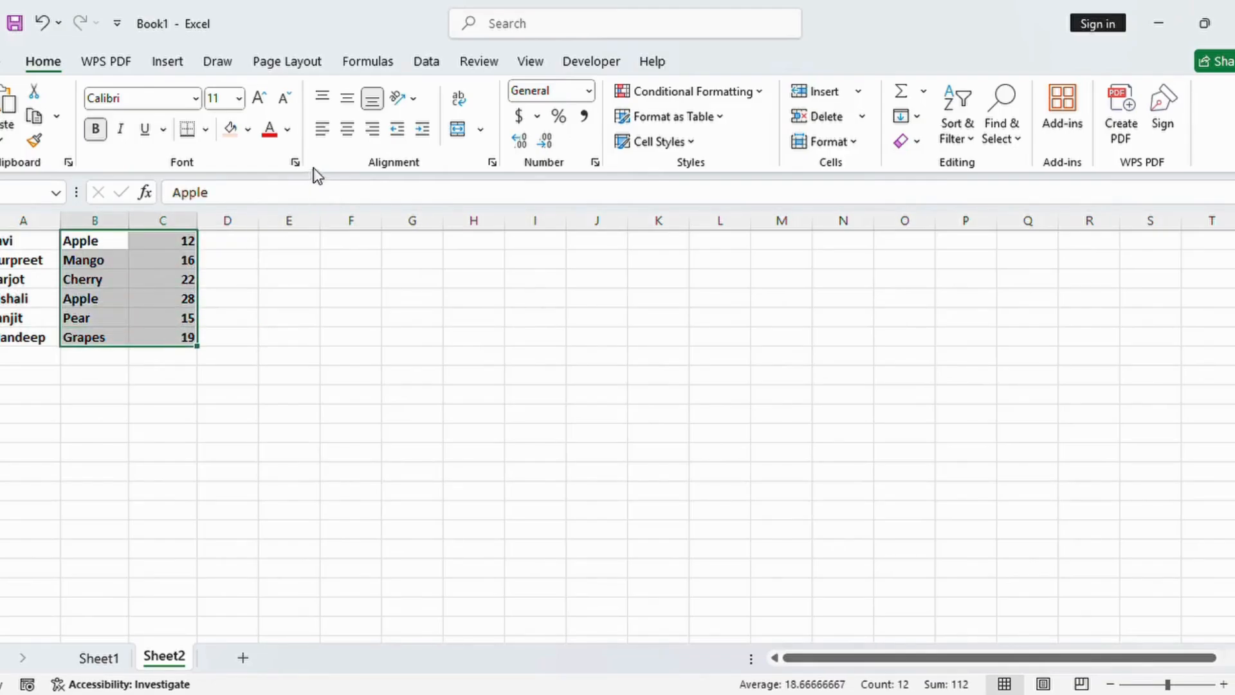
{"action": "left_click", "coordinate": [348, 140]}
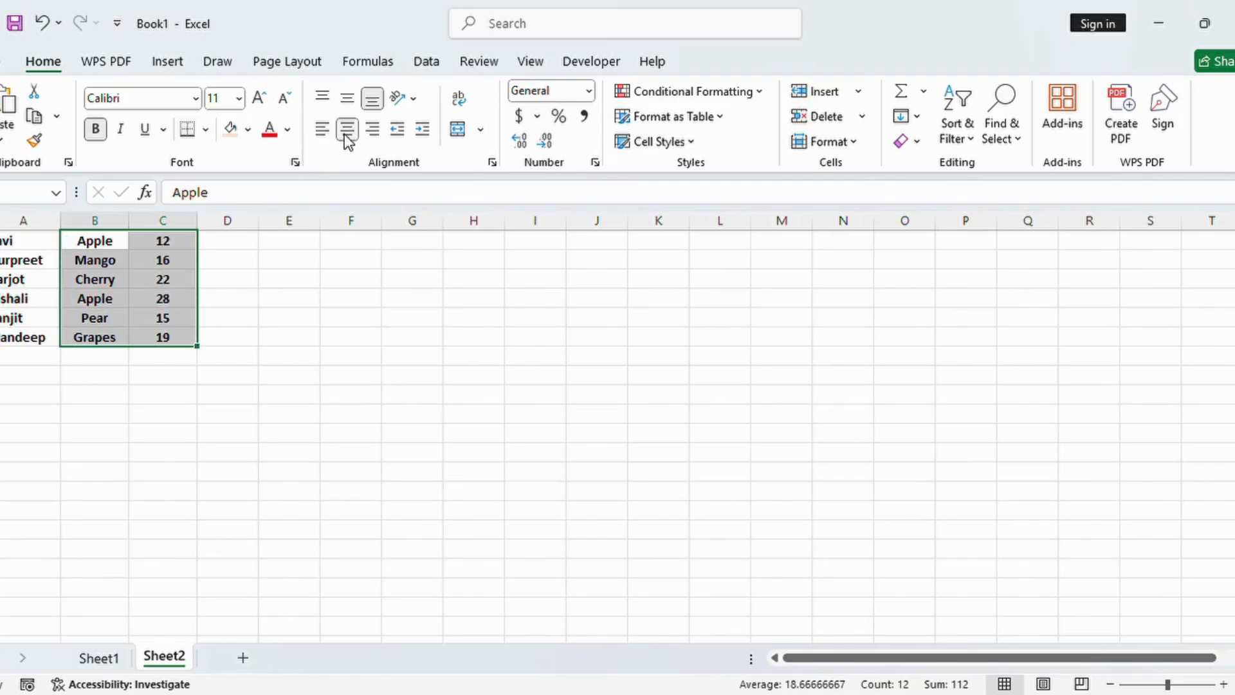
{"action": "left_click", "coordinate": [285, 362]}
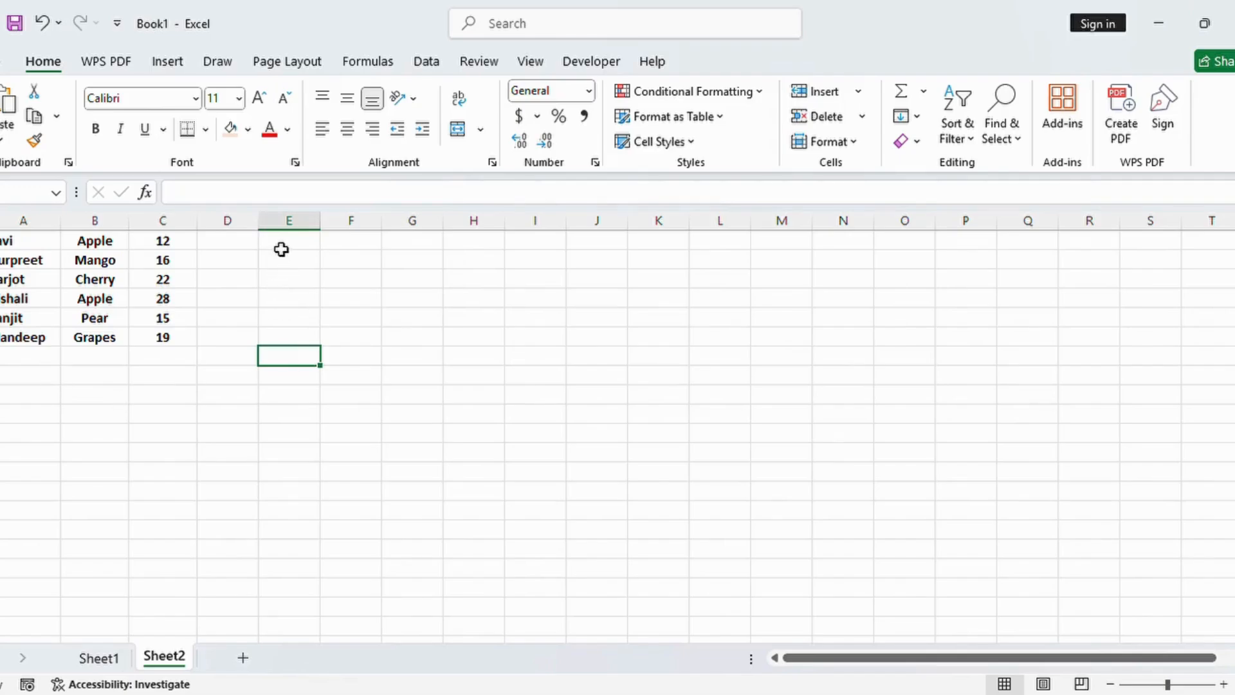
{"action": "left_click_drag", "start_coordinate": [11, 243], "coordinate": [164, 339]}
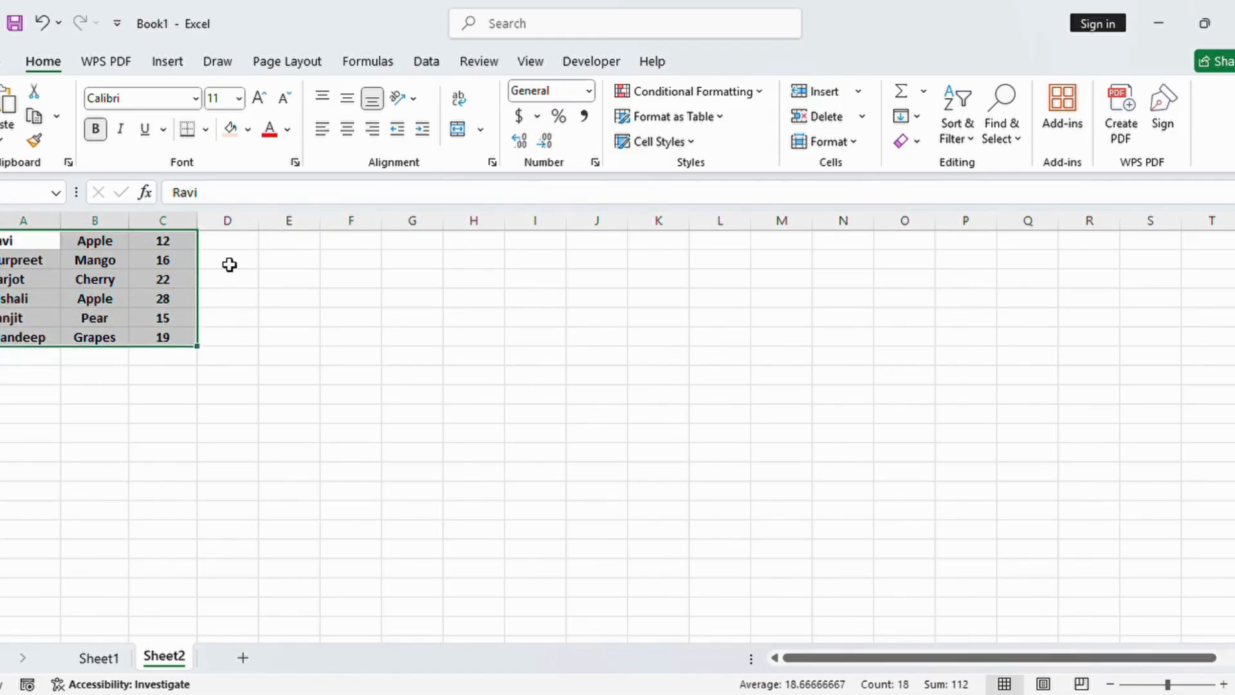
{"action": "left_click", "coordinate": [232, 130]}
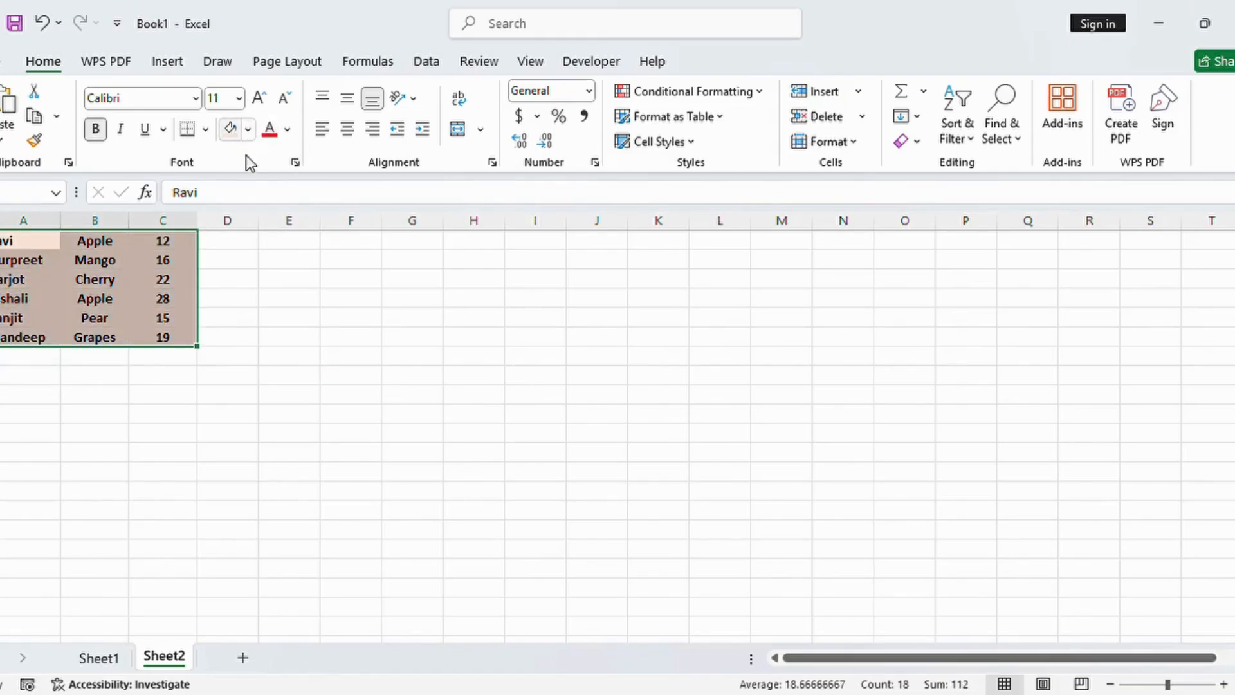
- Enter the labels COUNT, COUNTIF and COUNTIFS in cells E1 to E3
{"action": "left_click", "coordinate": [300, 248]}
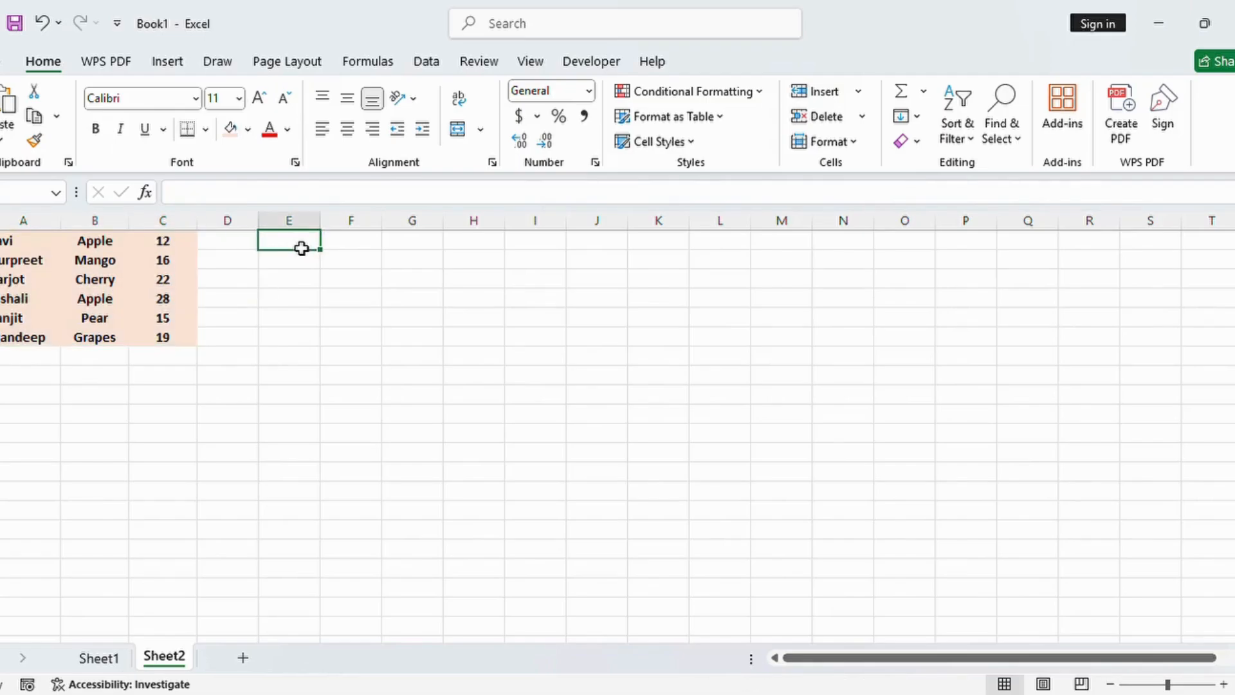
{"action": "type", "text": "COUN"}
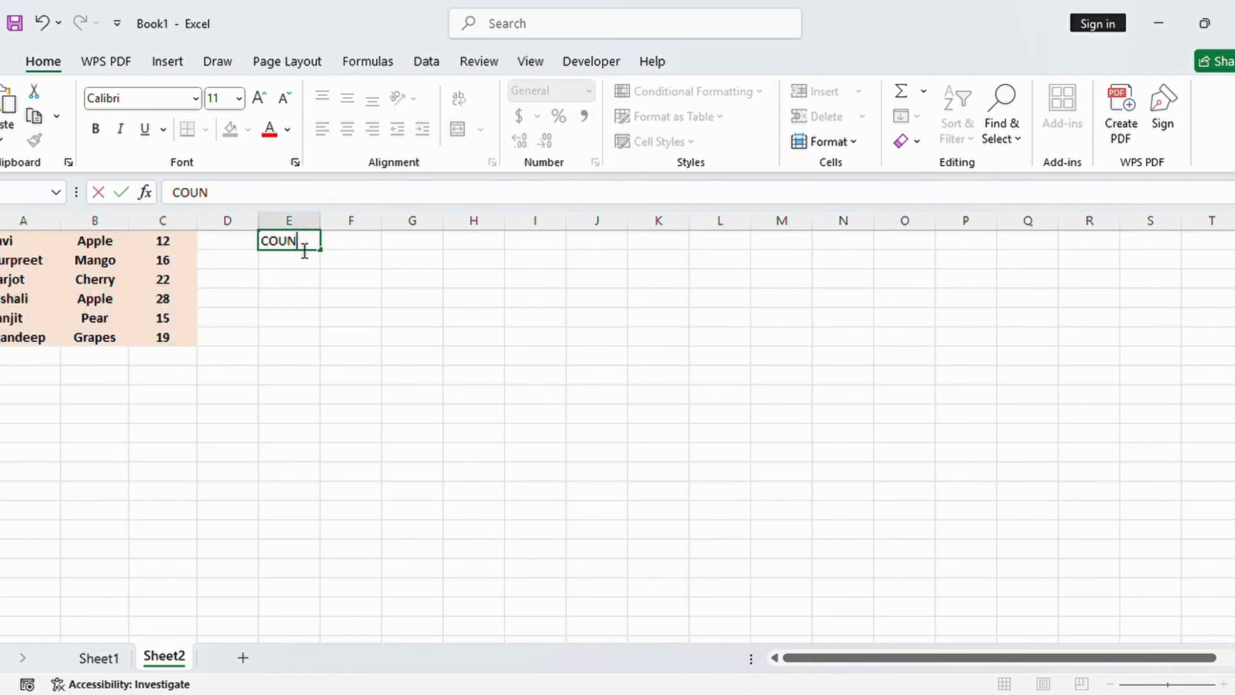
{"action": "type", "text": "T"}
{"action": "key", "text": "Return"}
{"action": "type", "text": "COUNM"}
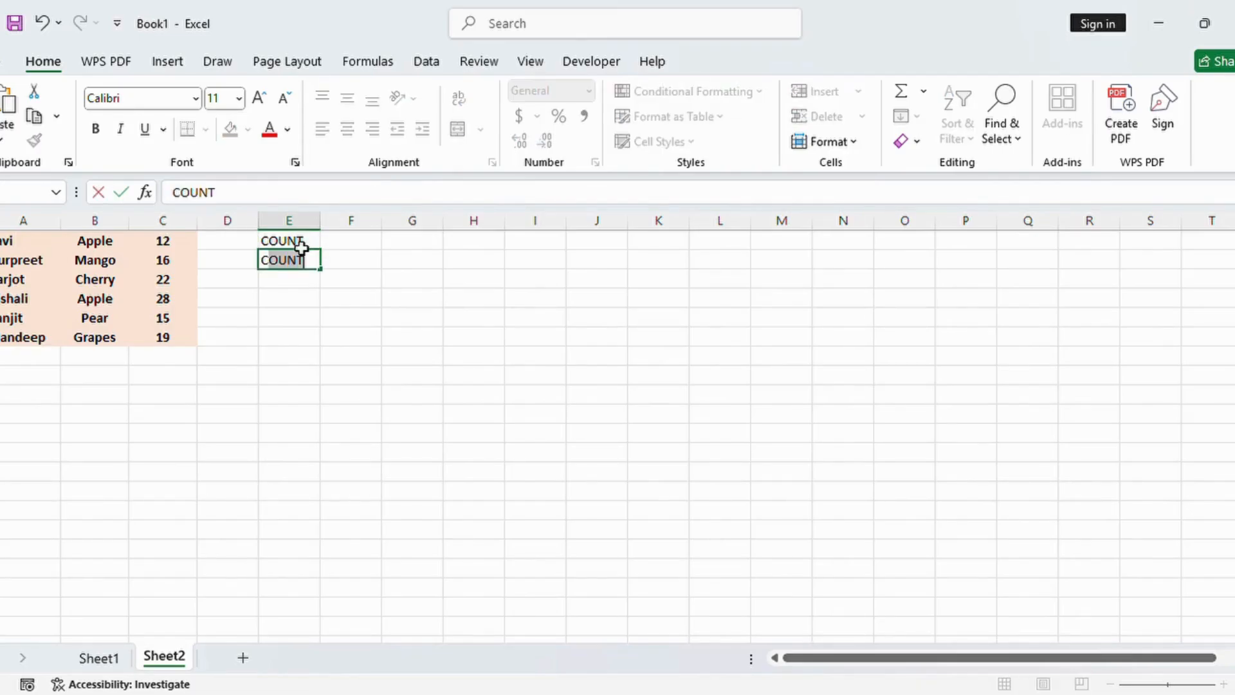
{"action": "key", "text": "BackSpace"}
{"action": "key", "text": "BackSpace"}
{"action": "type", "text": "NTIF"}
{"action": "key", "text": "Return"}
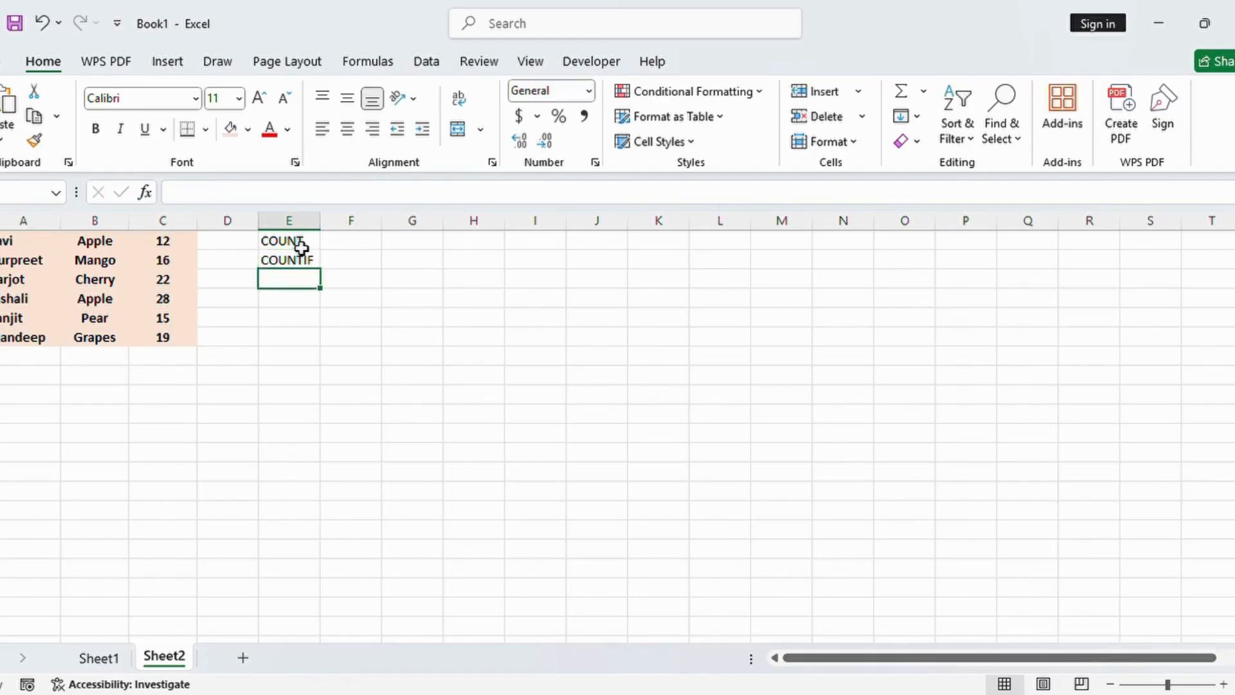
{"action": "type", "text": "X"}
{"action": "key", "text": "BackSpace"}
{"action": "type", "text": "COUNT"}
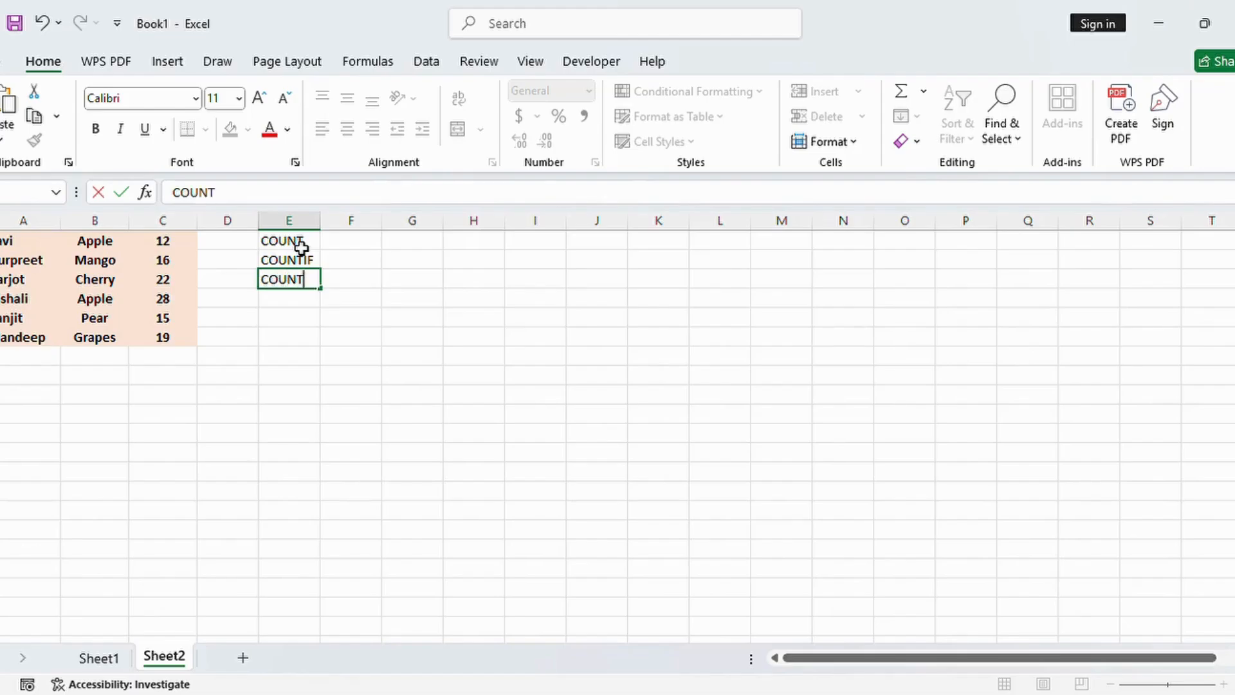
{"action": "type", "text": "IFS"}
{"action": "key", "text": "Return"}
- Enter the labels SUM, SUMIF and SUMIFS in cells E4 to E6
{"action": "type", "text": "SUM"}
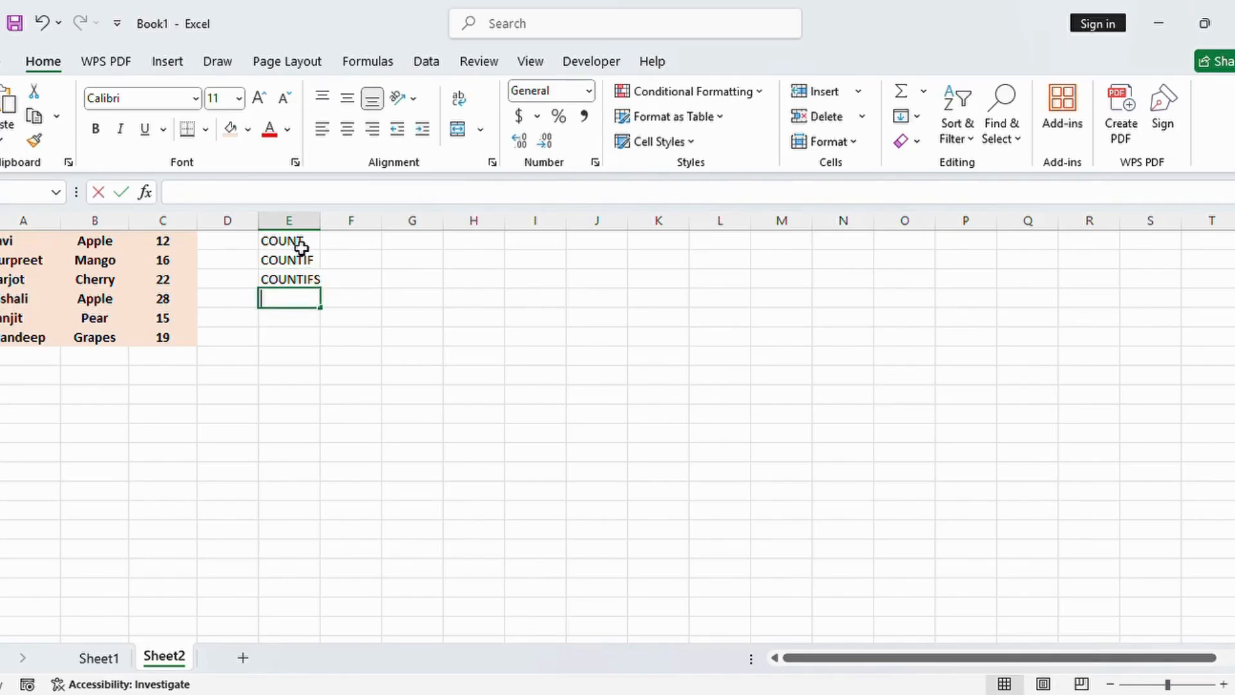
{"action": "key", "text": "Return"}
{"action": "type", "text": "SUMIF"}
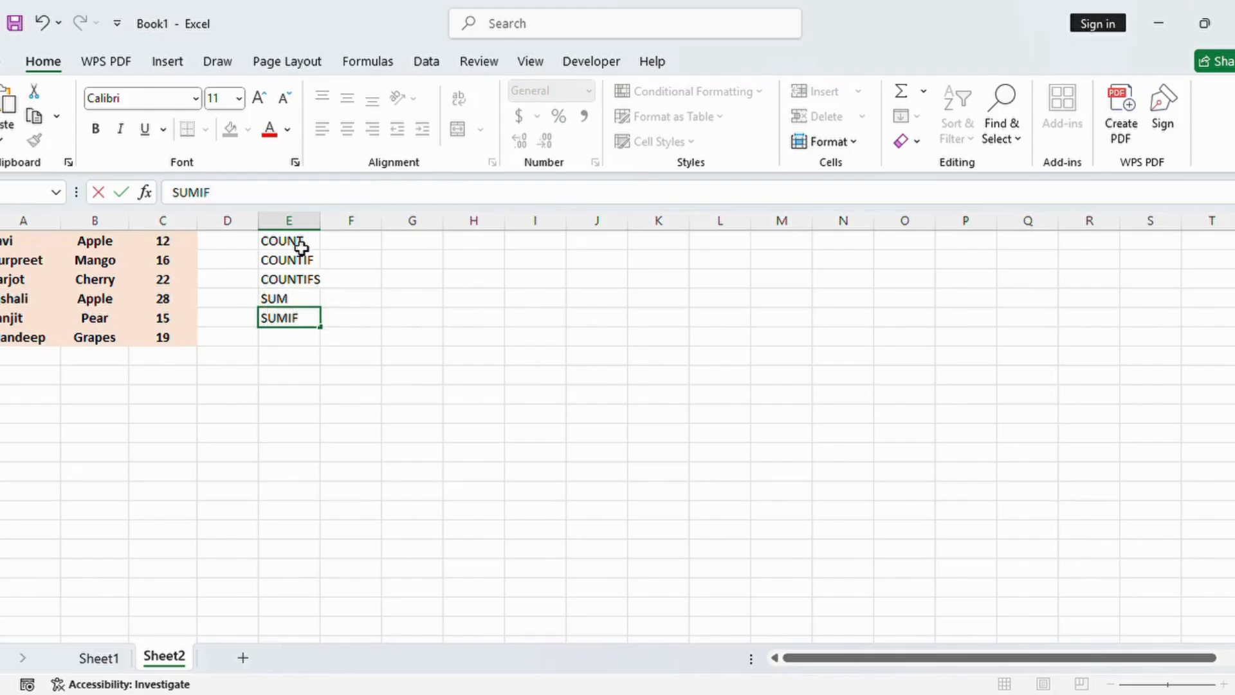
{"action": "key", "text": "Return"}
{"action": "type", "text": "SU"}
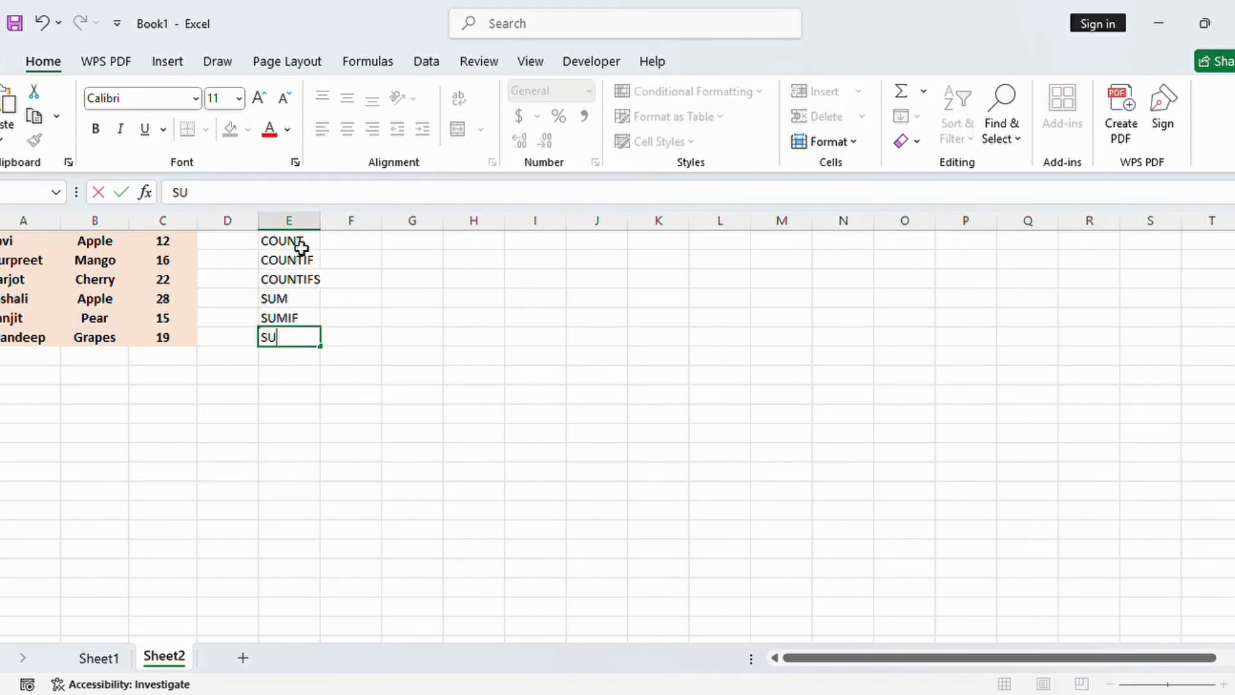
{"action": "type", "text": "MIFS"}
- Autofit column E to the function labels, making E1:E6 bold and setting them back to regular weight
{"action": "left_click_drag", "start_coordinate": [303, 243], "coordinate": [298, 339]}
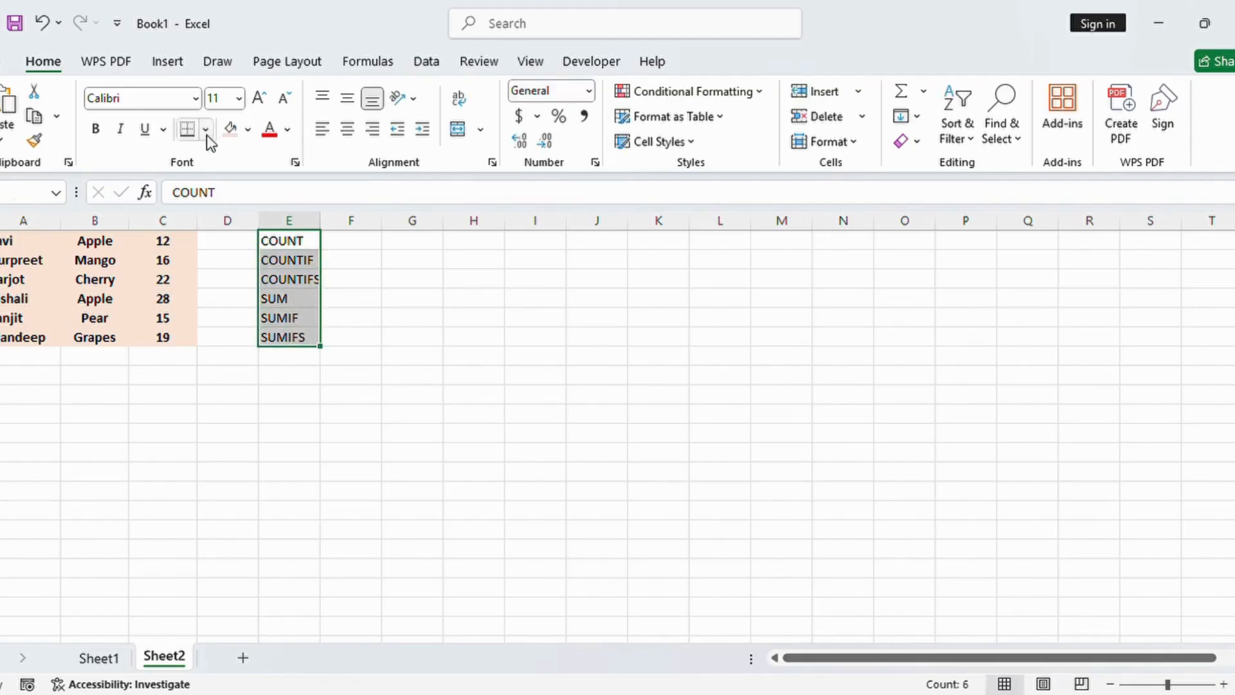
{"action": "left_click", "coordinate": [95, 128]}
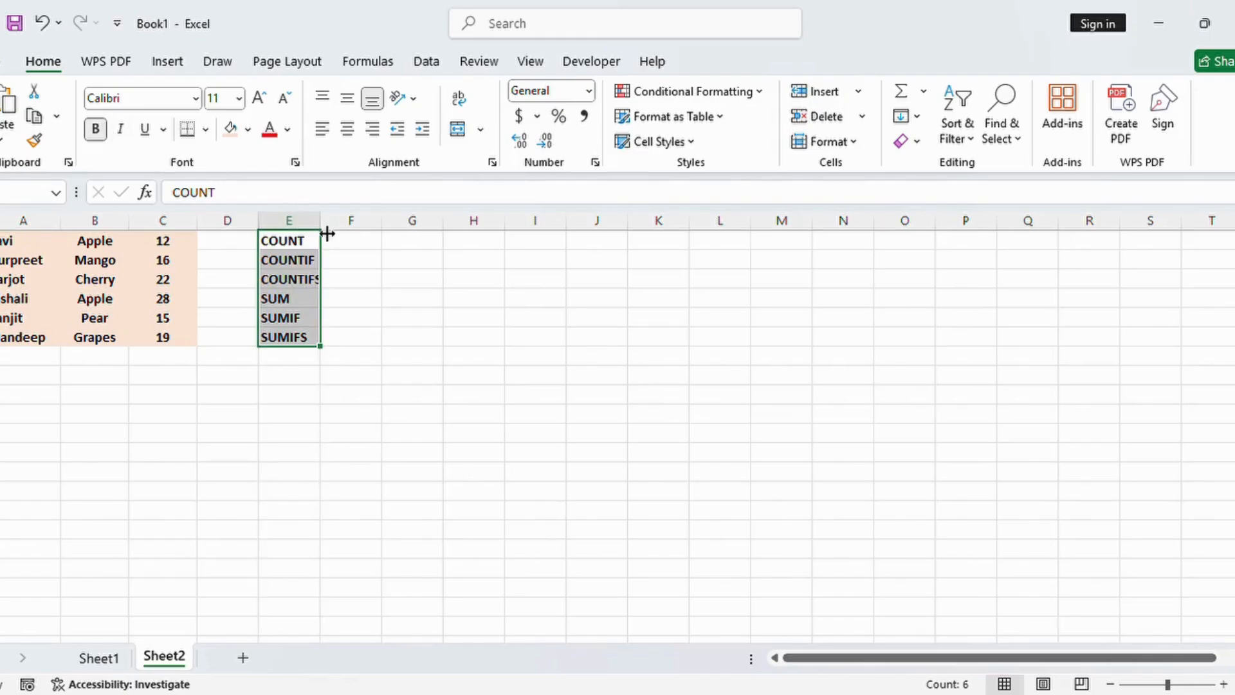
{"action": "double_click", "coordinate": [322, 234]}
{"action": "left_click", "coordinate": [96, 128]}
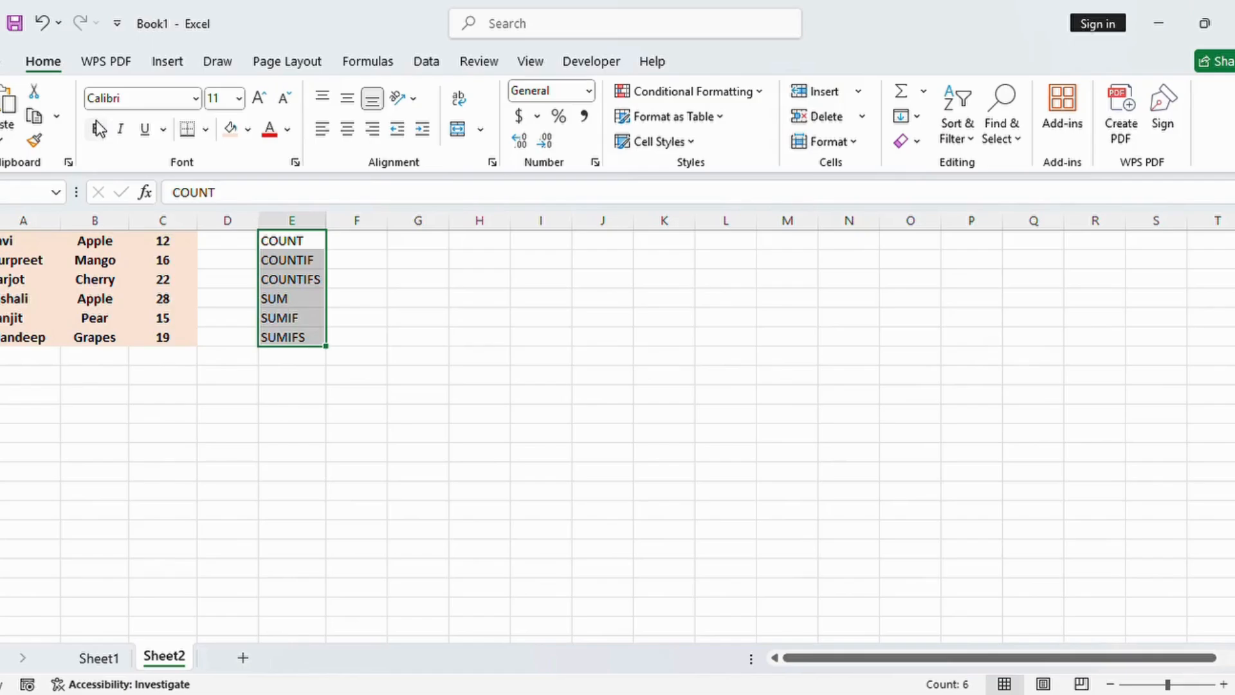
- Count the numbers in cell F1 with the formula =COUNT(C1:C6)
{"action": "left_click", "coordinate": [359, 244]}
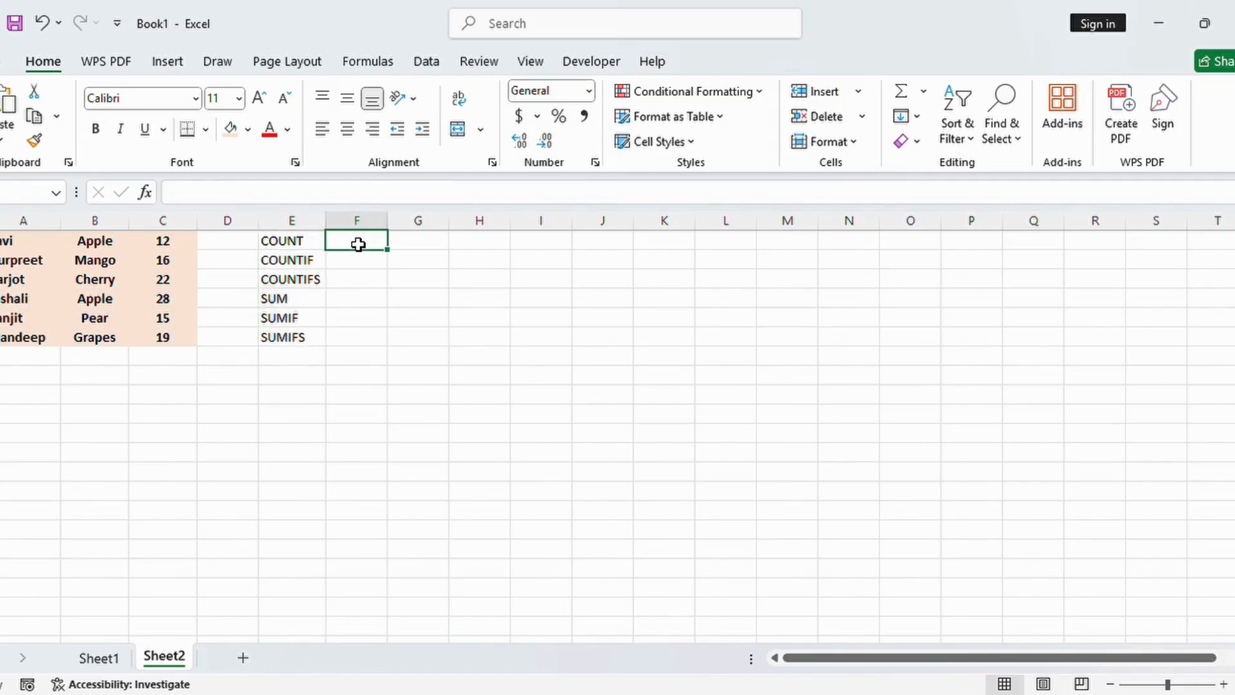
{"action": "type", "text": "=cou"}
{"action": "key", "text": "Tab"}
{"action": "left_click", "coordinate": [186, 241]}
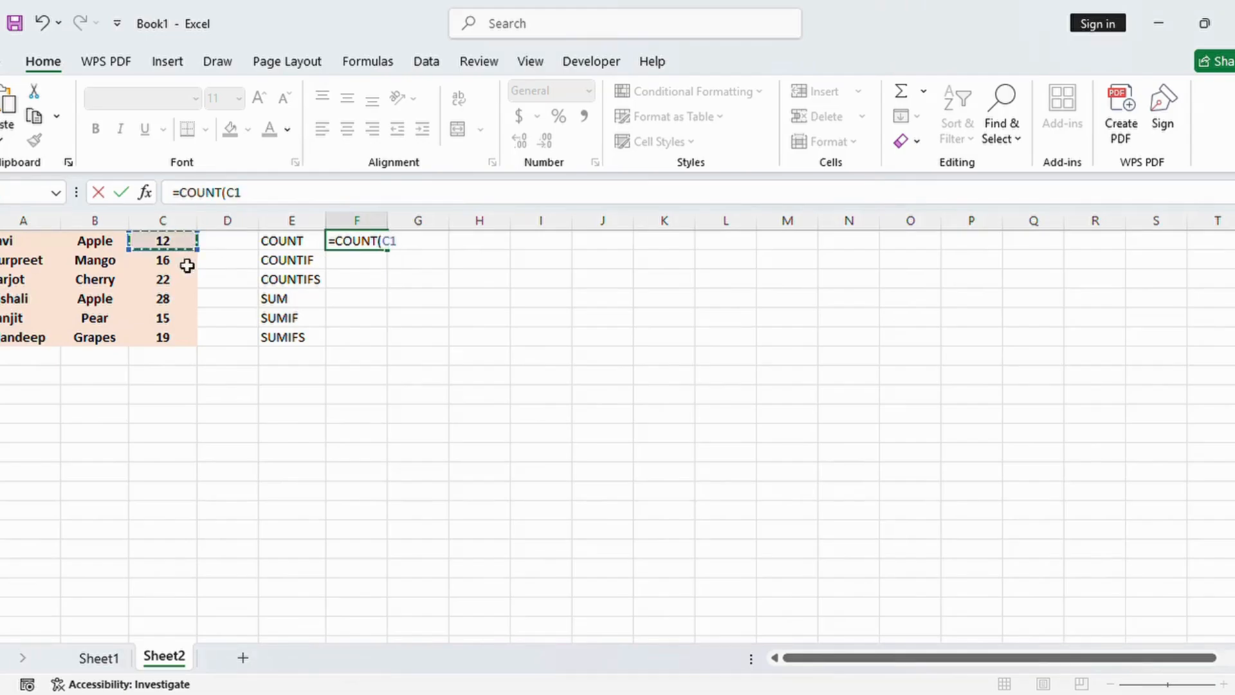
{"action": "left_click_drag", "start_coordinate": [186, 265], "coordinate": [183, 335]}
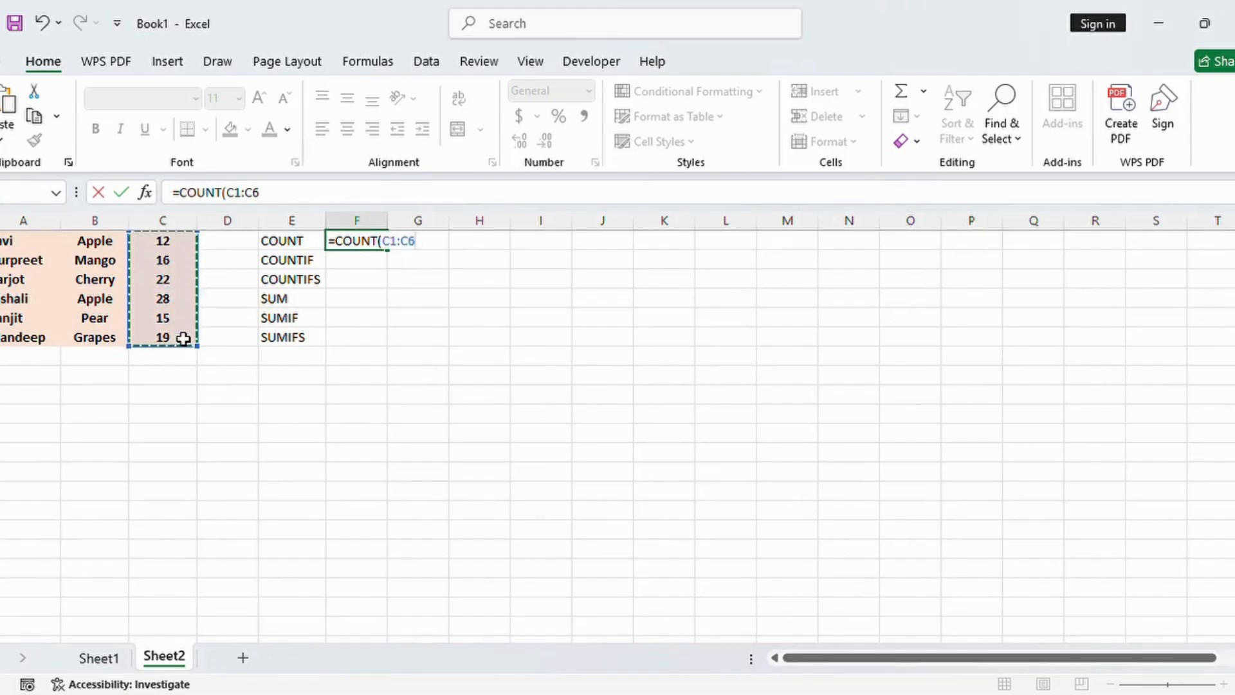
{"action": "key", "text": "Return"}
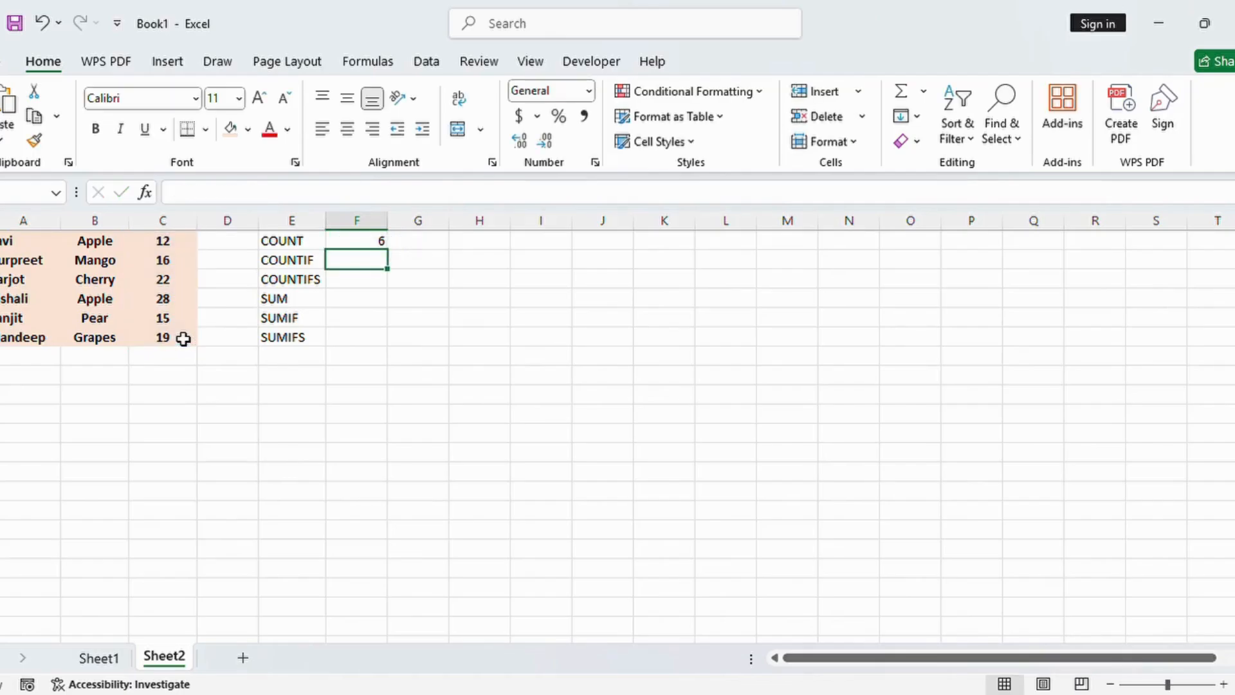
- Count the numbers above 19 in cell F2 with the formula =COUNTIF(C1:C6,">19")
{"action": "type", "text": "=cou"}
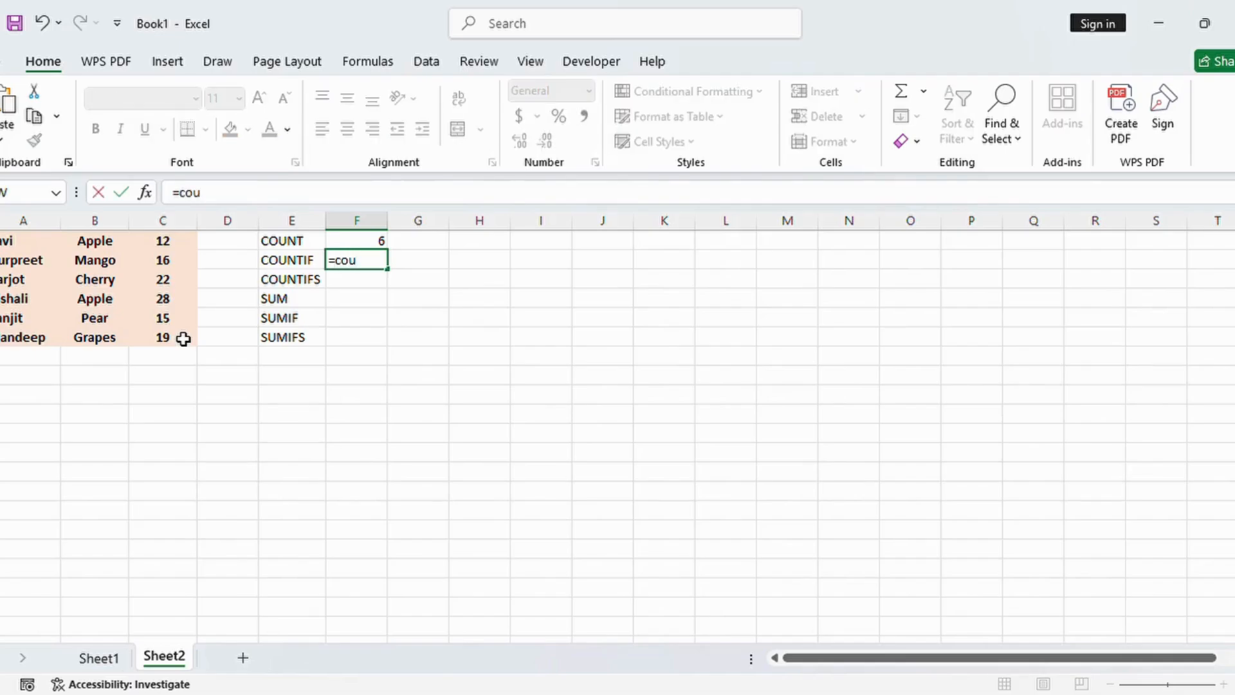
{"action": "double_click", "coordinate": [373, 334]}
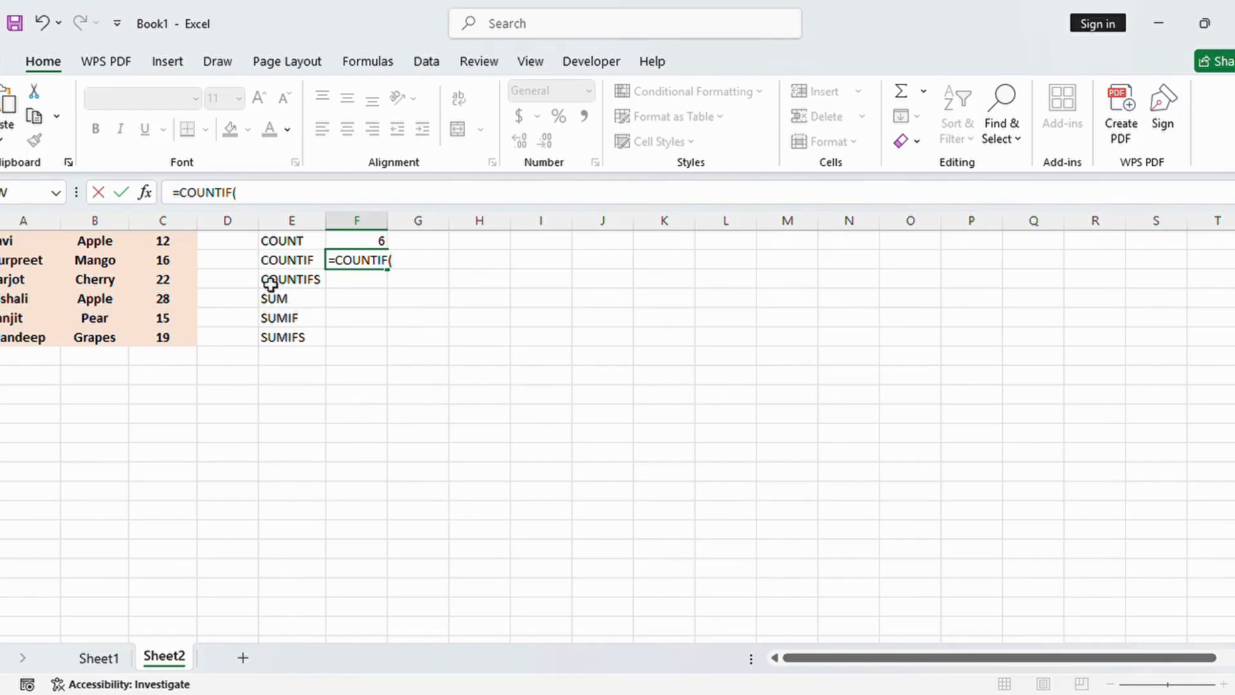
{"action": "left_click_drag", "start_coordinate": [184, 245], "coordinate": [185, 340]}
{"action": "type", "text": ","}
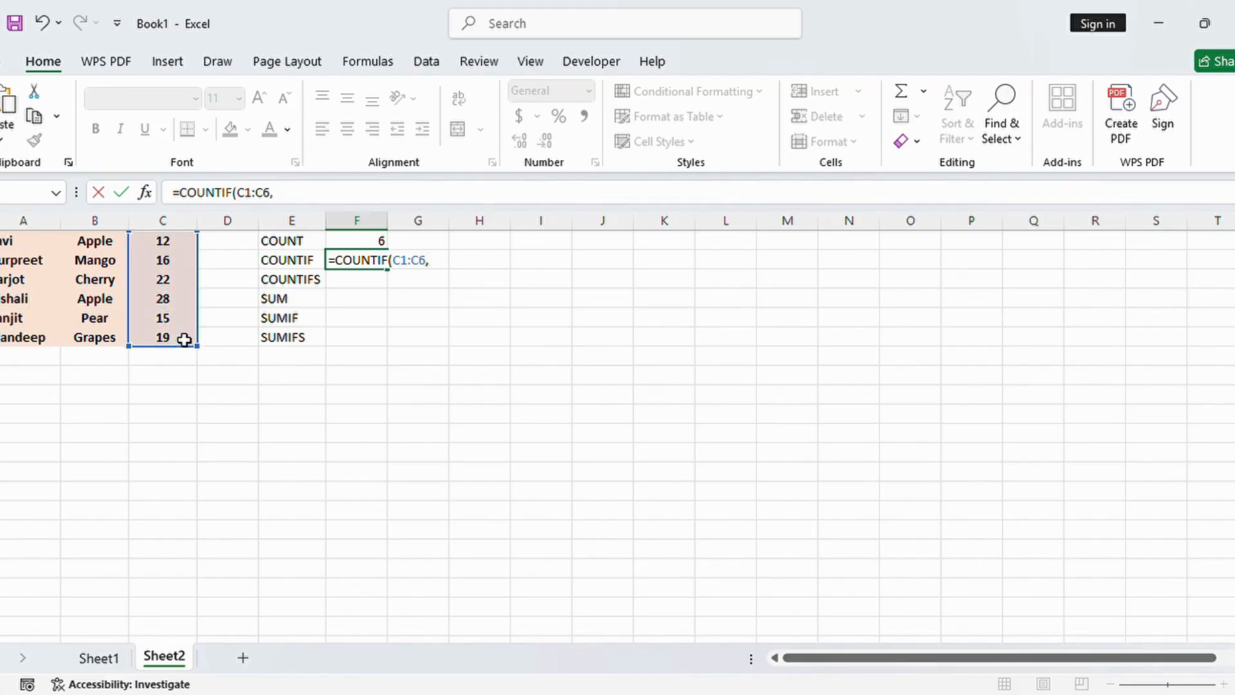
{"action": "type", "text": "\">19\")"}
{"action": "key", "text": "Return"}
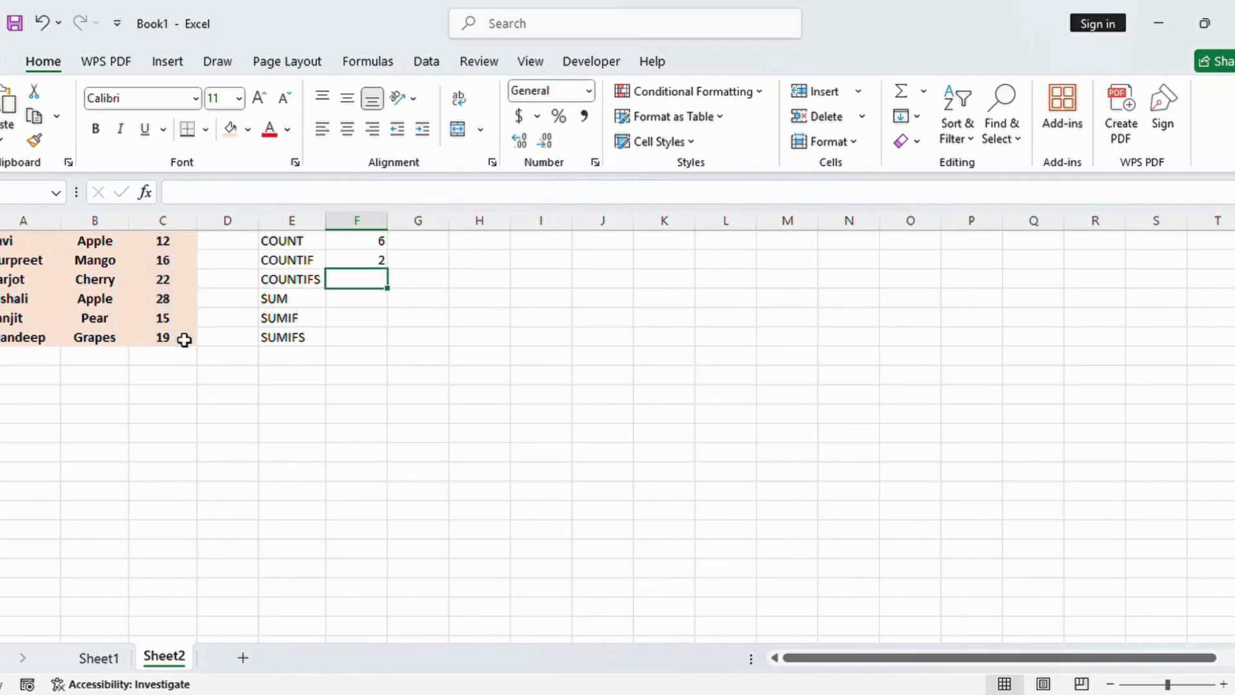
- Count the apple rows with numbers above 12 in cell F3 using =COUNTIFS(C1:C6,">12",B1:B6,"apple")
{"action": "type", "text": "=cou"}
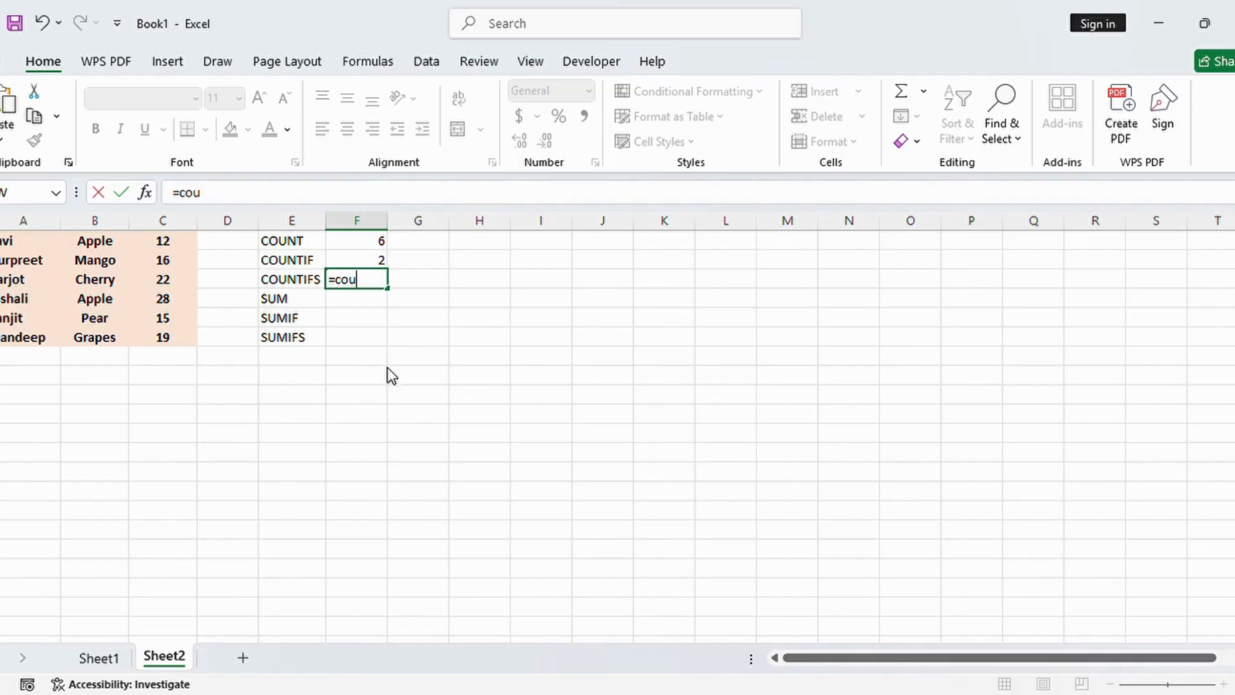
{"action": "type", "text": "ntifs"}
{"action": "key", "text": "Tab"}
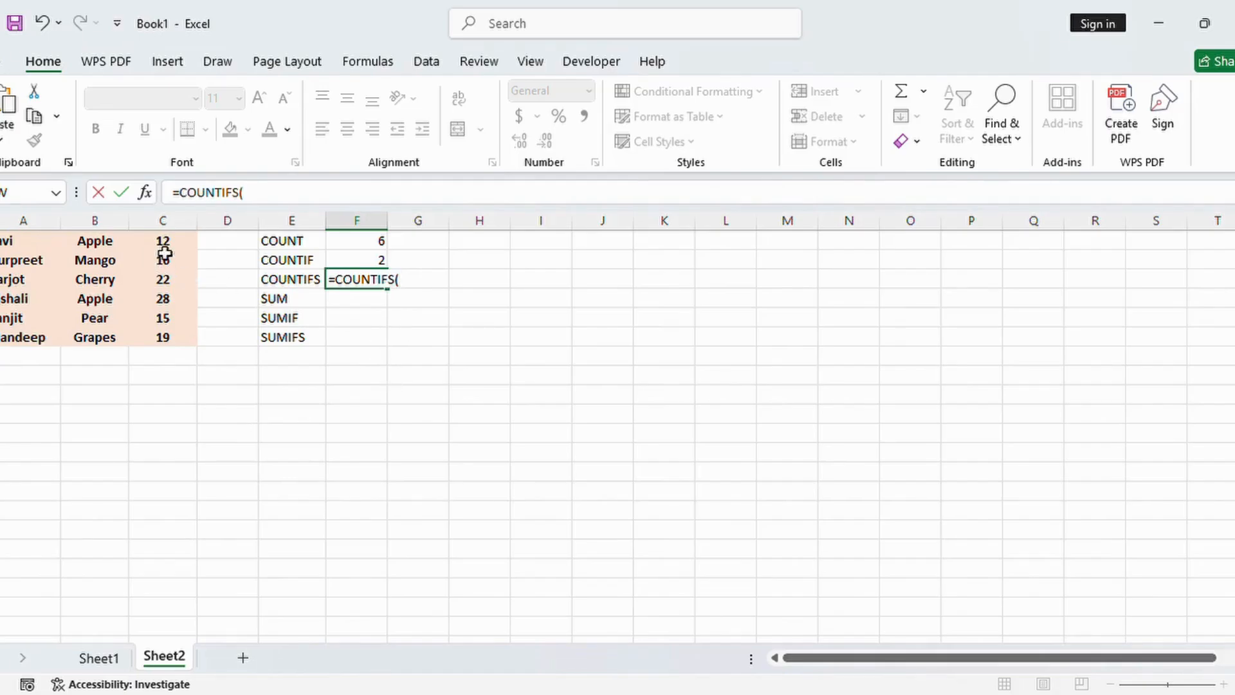
{"action": "left_click_drag", "start_coordinate": [182, 248], "coordinate": [184, 338]}
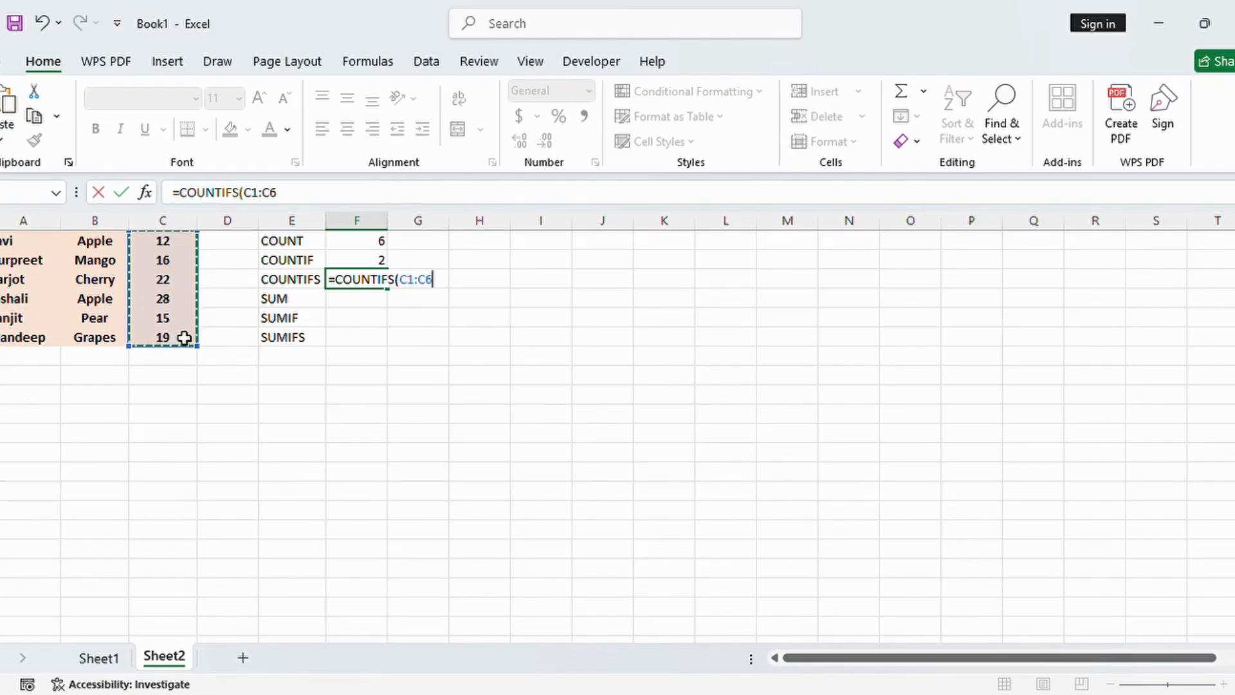
{"action": "type", "text": ","}
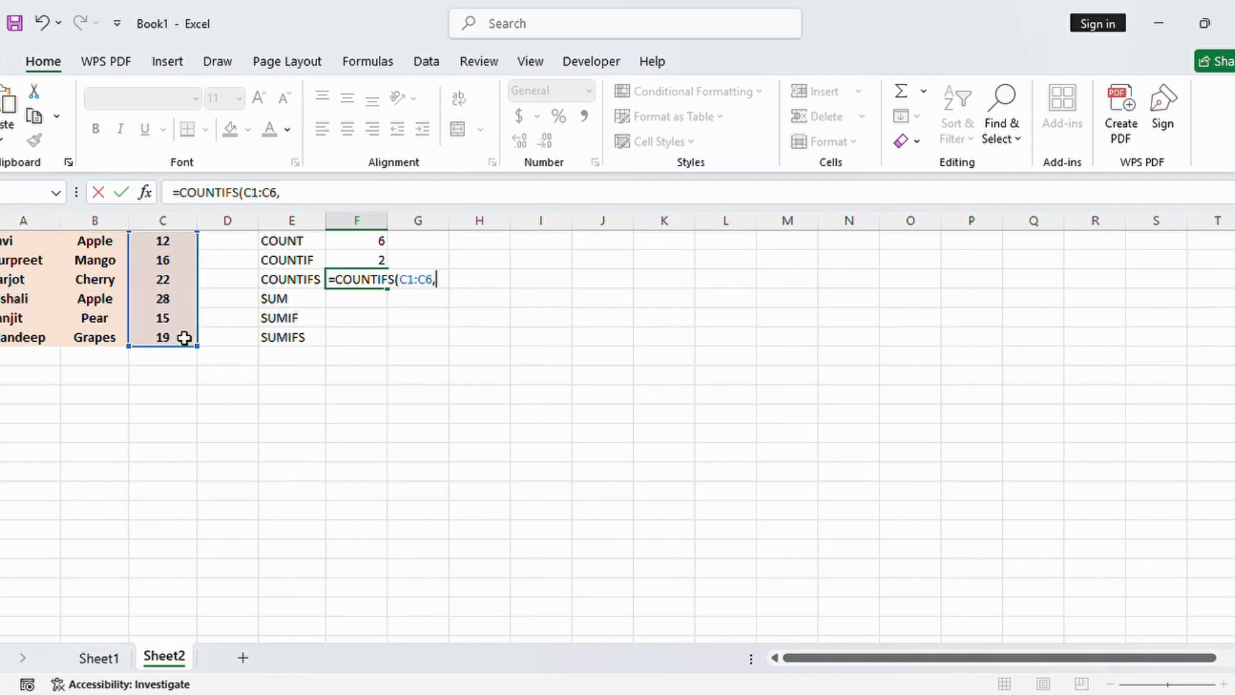
{"action": "type", "text": "\">12"}
{"action": "type", "text": "\","}
{"action": "left_click_drag", "start_coordinate": [100, 244], "coordinate": [114, 339]}
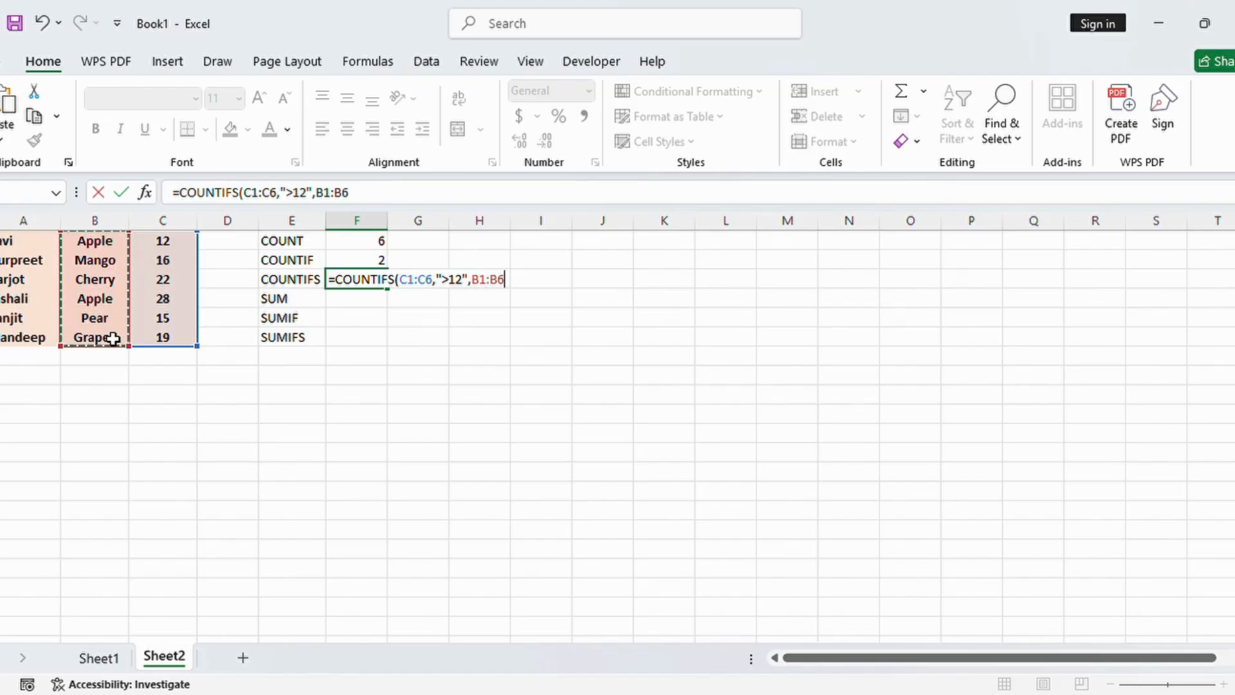
{"action": "type", "text": ","}
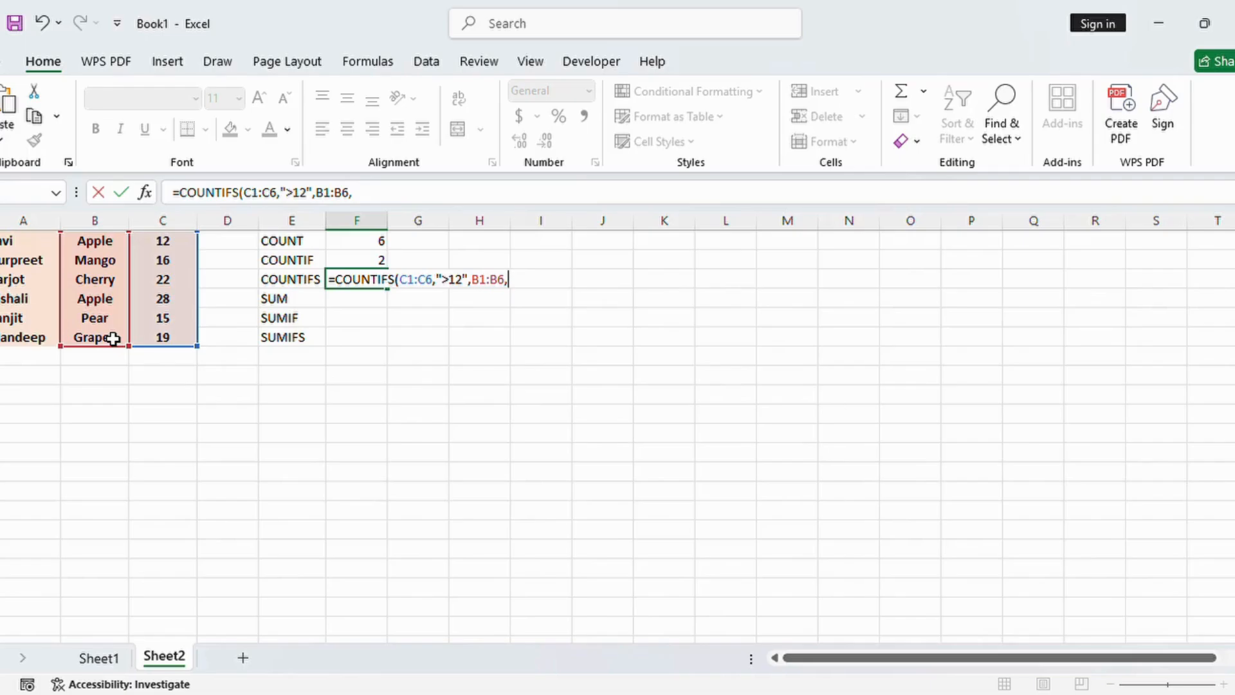
{"action": "type", "text": "\"apple"}
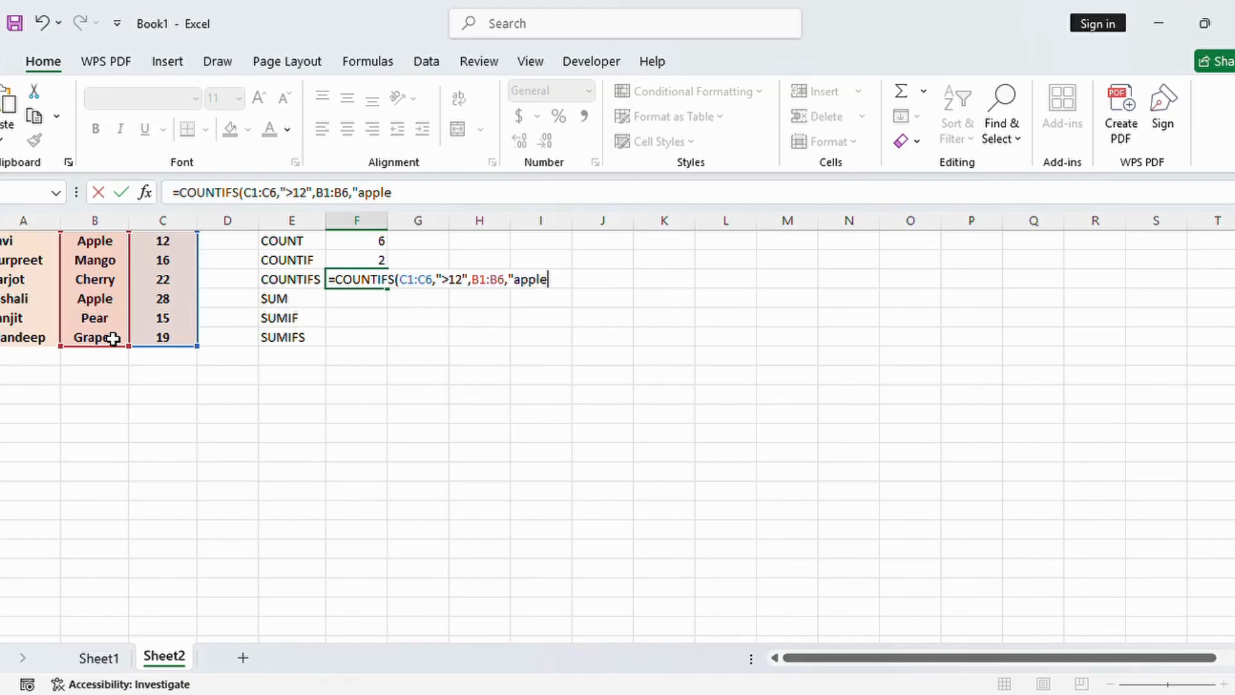
{"action": "type", "text": "\")"}
{"action": "key", "text": "Return"}
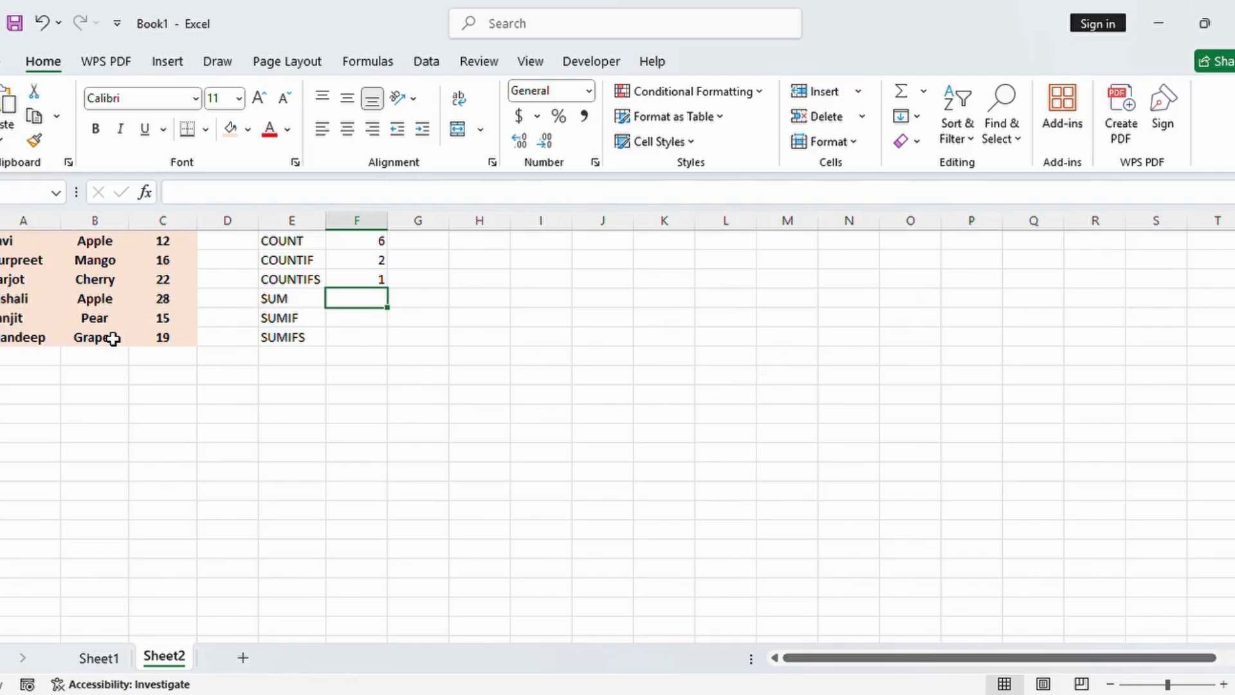
- Total the numbers in cell F4 with the formula =SUM(C1:C6)
{"action": "type", "text": "=sum"}
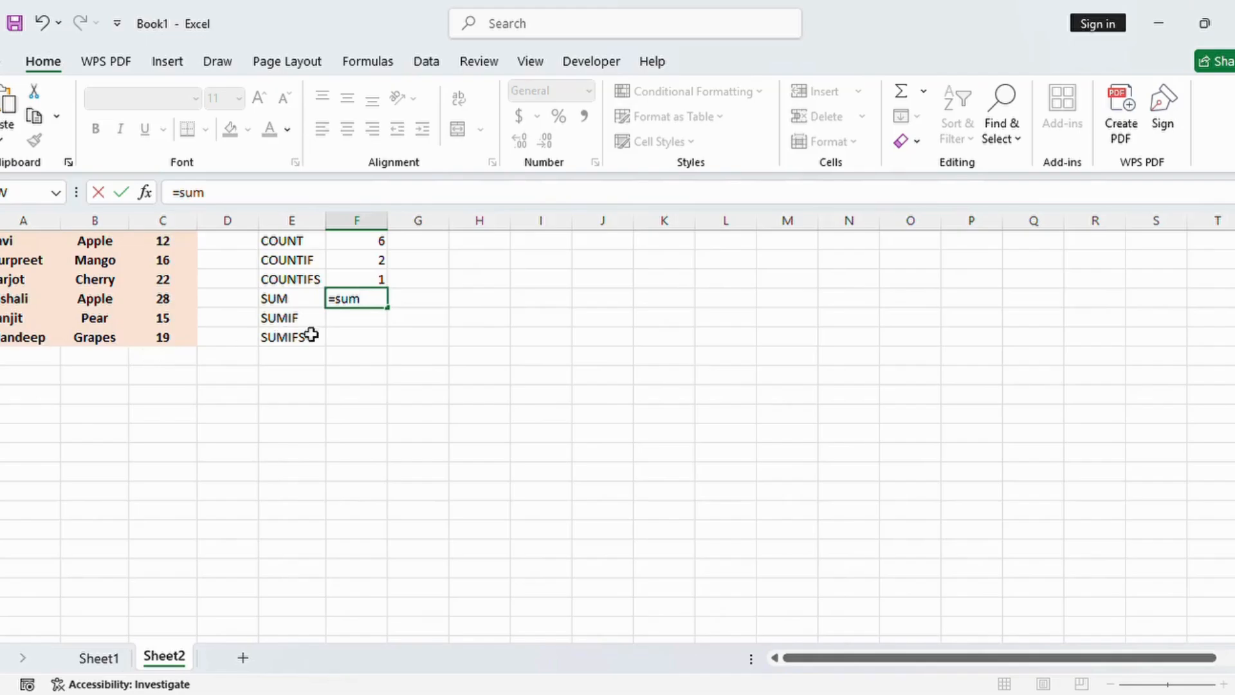
{"action": "key", "text": "Tab"}
{"action": "left_click_drag", "start_coordinate": [164, 243], "coordinate": [170, 335]}
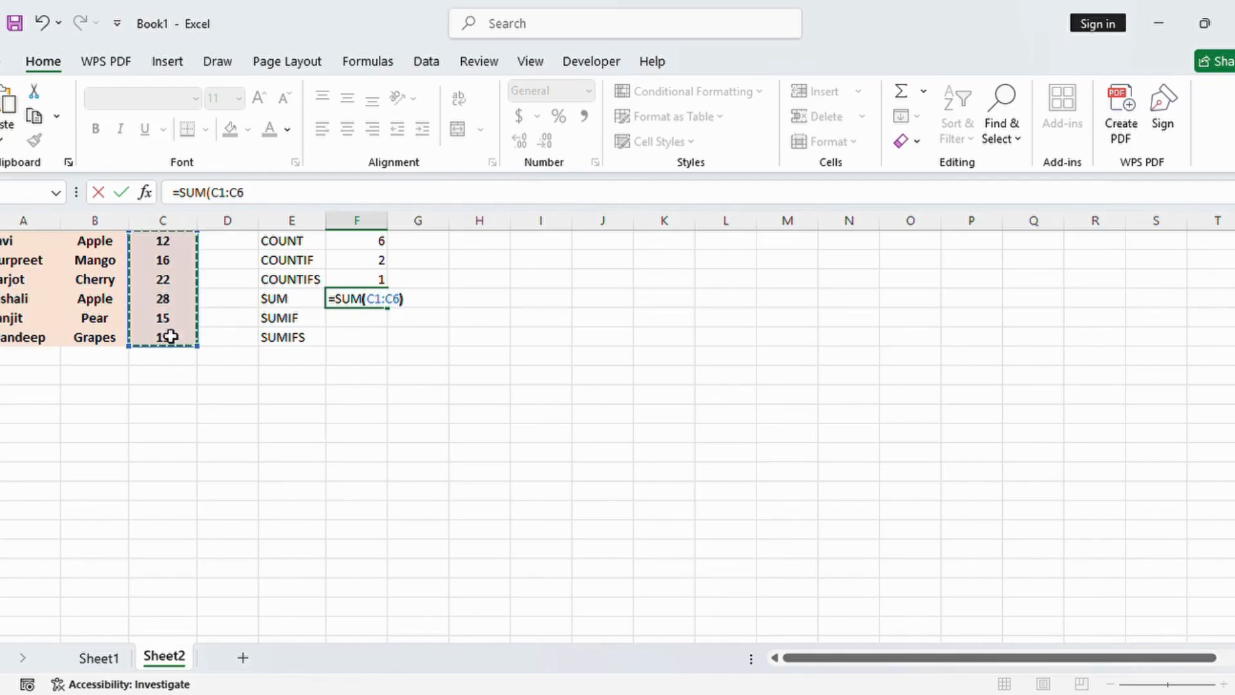
{"action": "key", "text": "Return"}
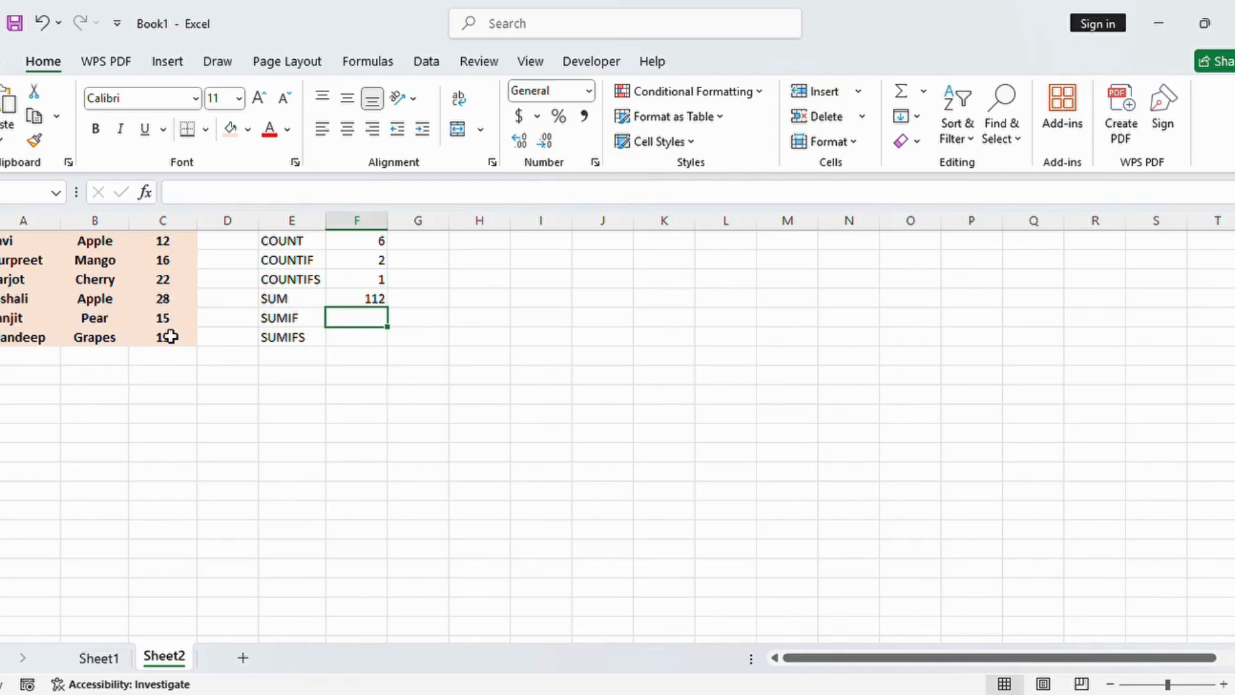
- Try to sum only the numbers above 19 in cell F5 with =SUM(C1:C6,">19"), and reselect the cell
{"action": "type", "text": "=sum"}
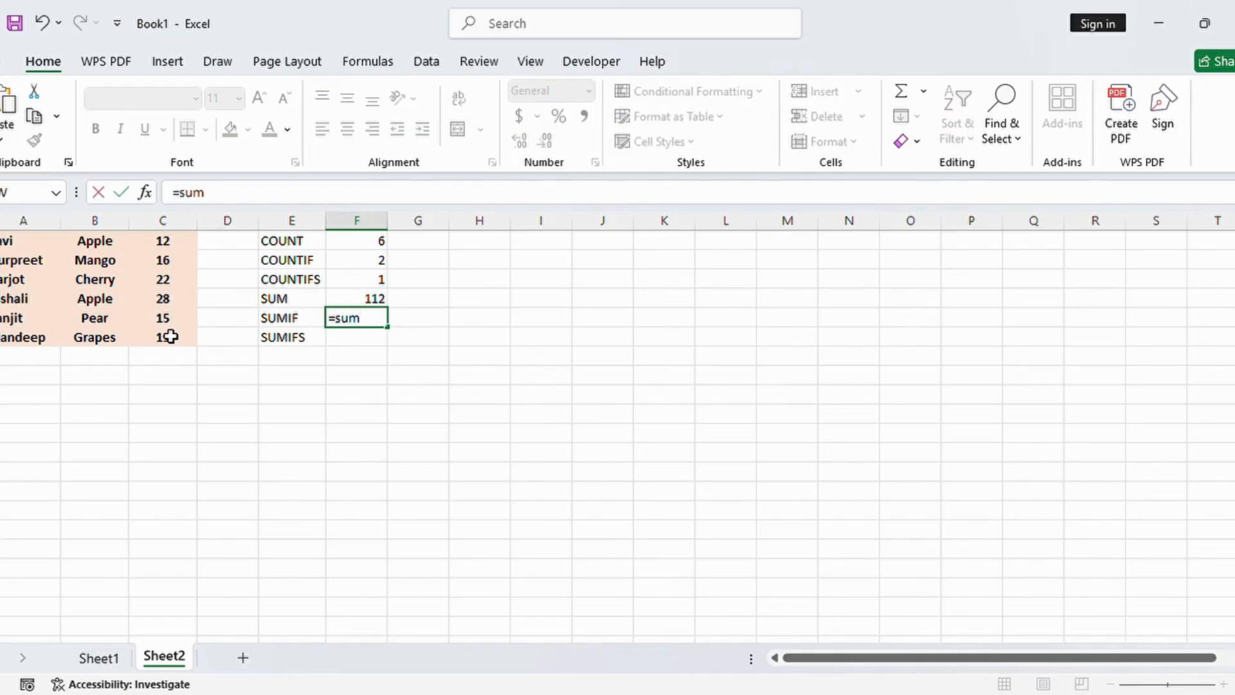
{"action": "key", "text": "Tab"}
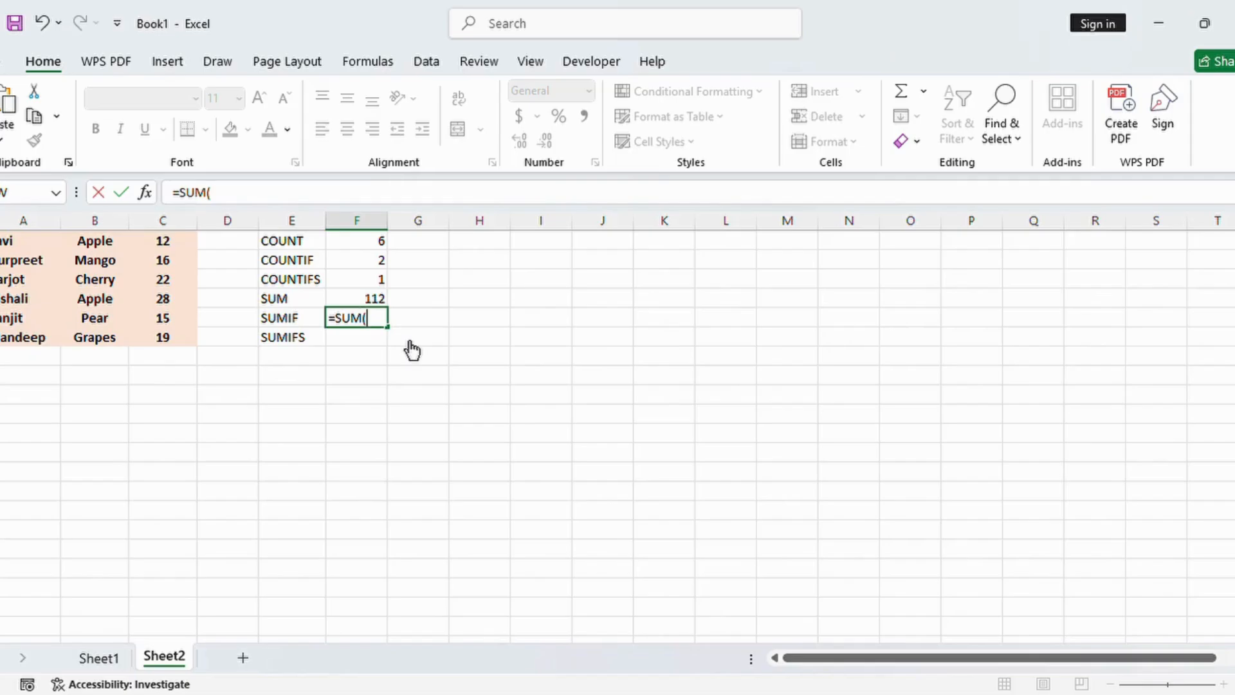
{"action": "left_click_drag", "start_coordinate": [180, 247], "coordinate": [177, 337]}
{"action": "type", "text": ","}
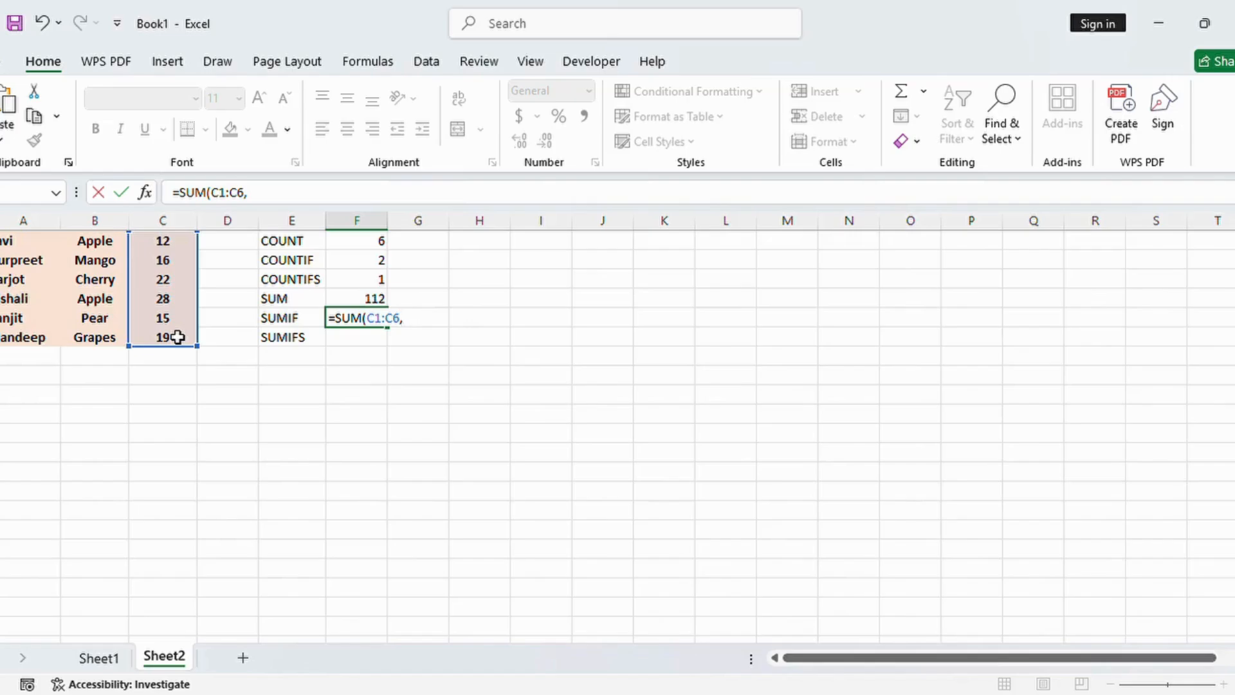
{"action": "type", "text": "\">19\")"}
{"action": "key", "text": "Return"}
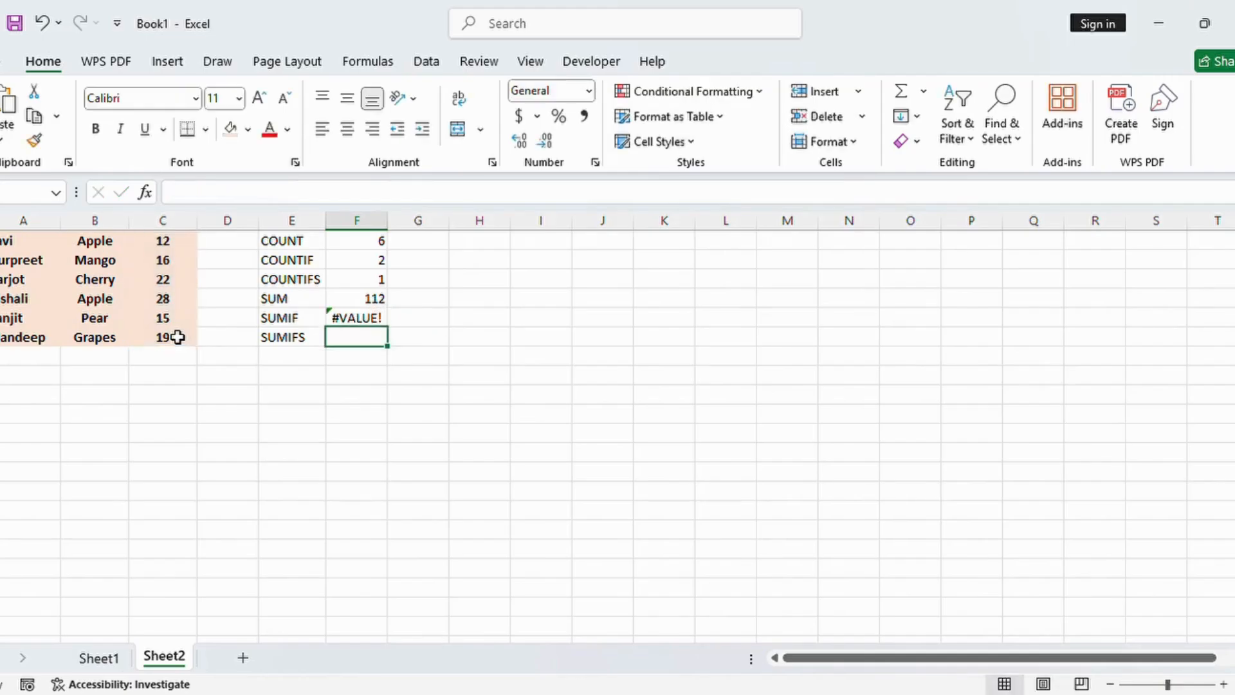
{"action": "left_click", "coordinate": [352, 318]}
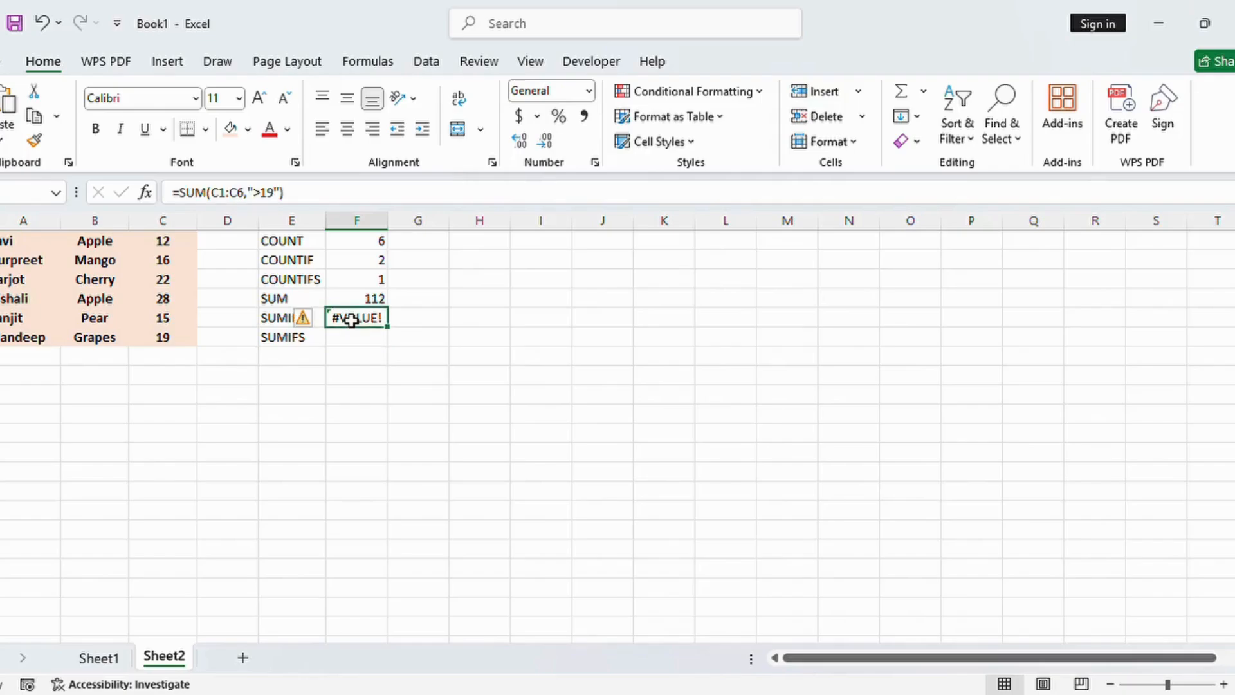
- Remove the SUM formula from cell F5, leaving the cell empty and selected
{"action": "key", "text": "BackSpace"}
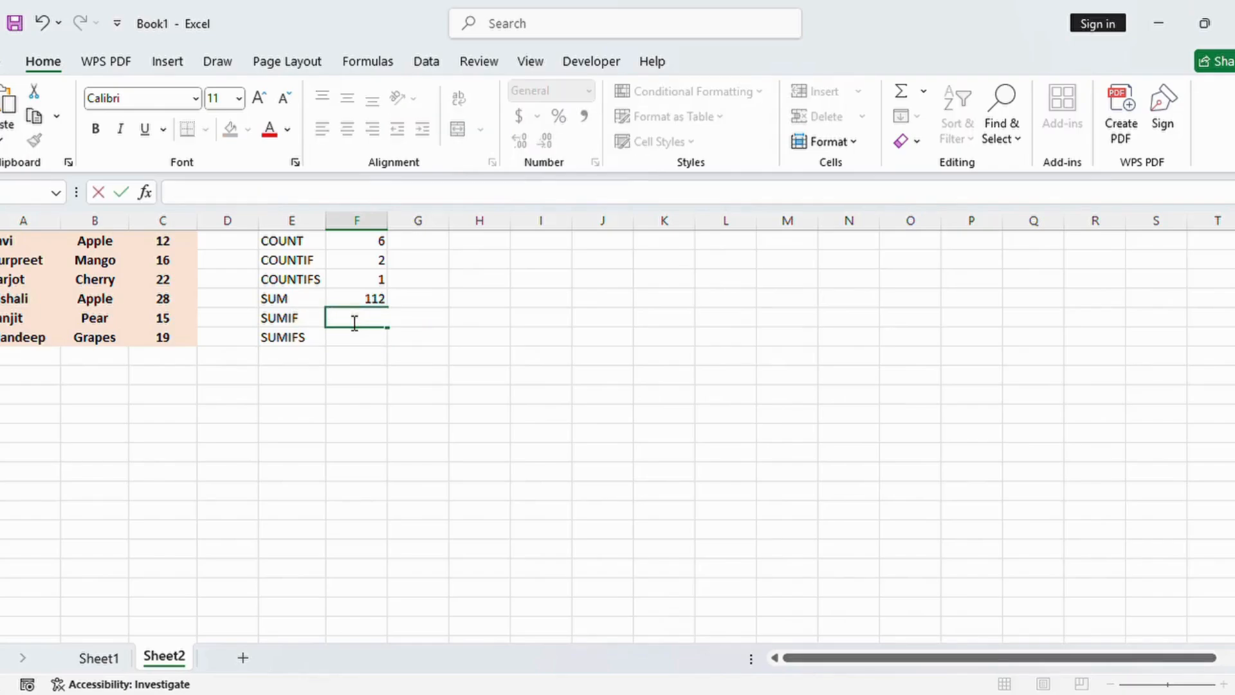
{"action": "type", "text": "=sum"}
{"action": "key", "text": "BackSpace"}
{"action": "key", "text": "BackSpace"}
{"action": "key", "text": "BackSpace"}
{"action": "key", "text": "BackSpace"}
{"action": "key", "text": "Tab"}
{"action": "left_click", "coordinate": [351, 320]}
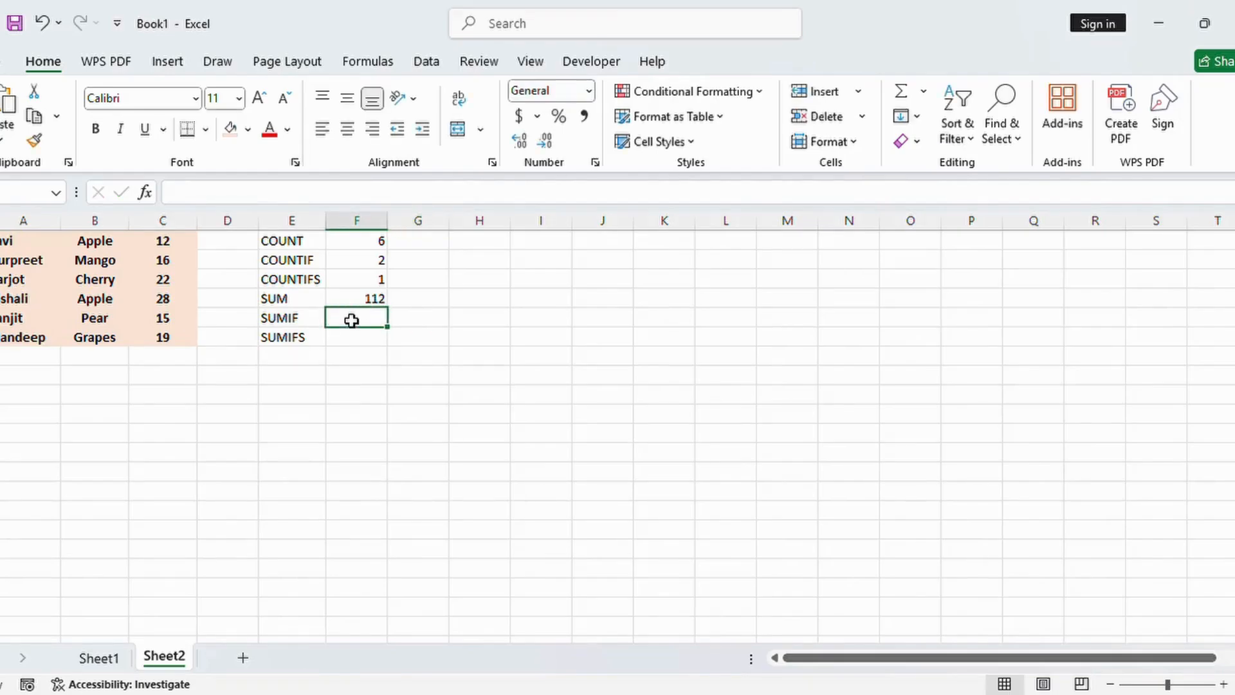
- Sum only the numbers above 19 in cell F5 with the formula =SUMIF(C1:C6,">19")
{"action": "type", "text": "=sum"}
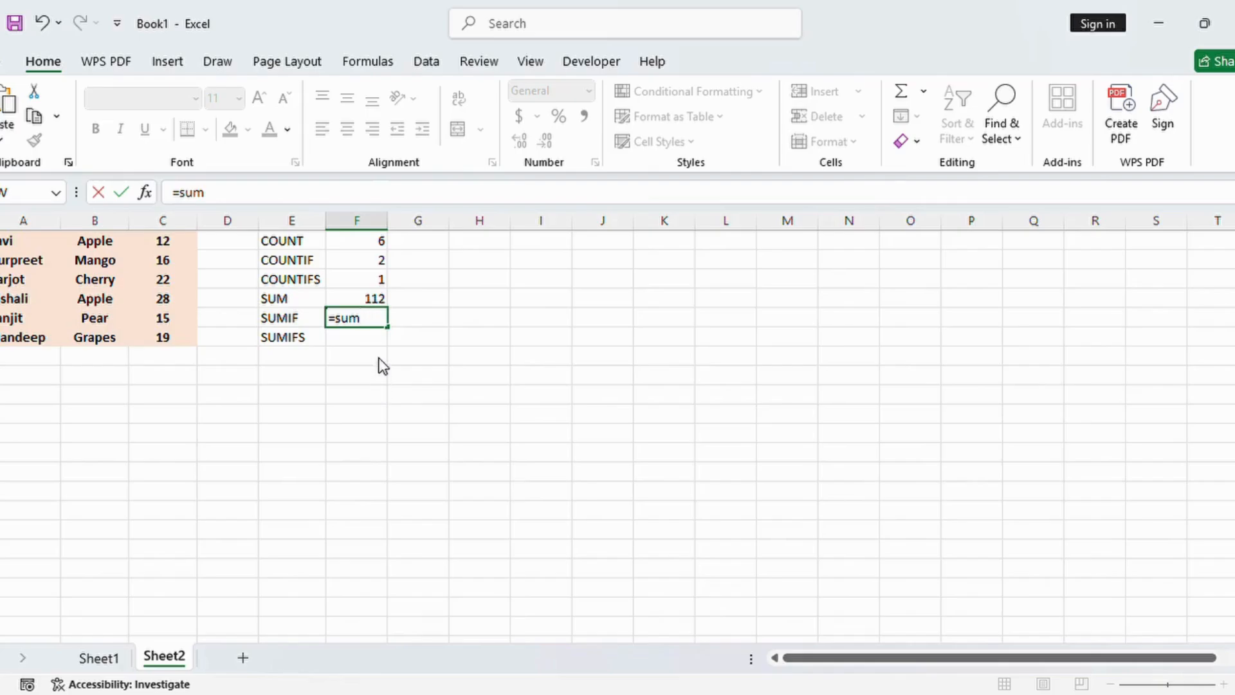
{"action": "type", "text": "if"}
{"action": "key", "text": "Tab"}
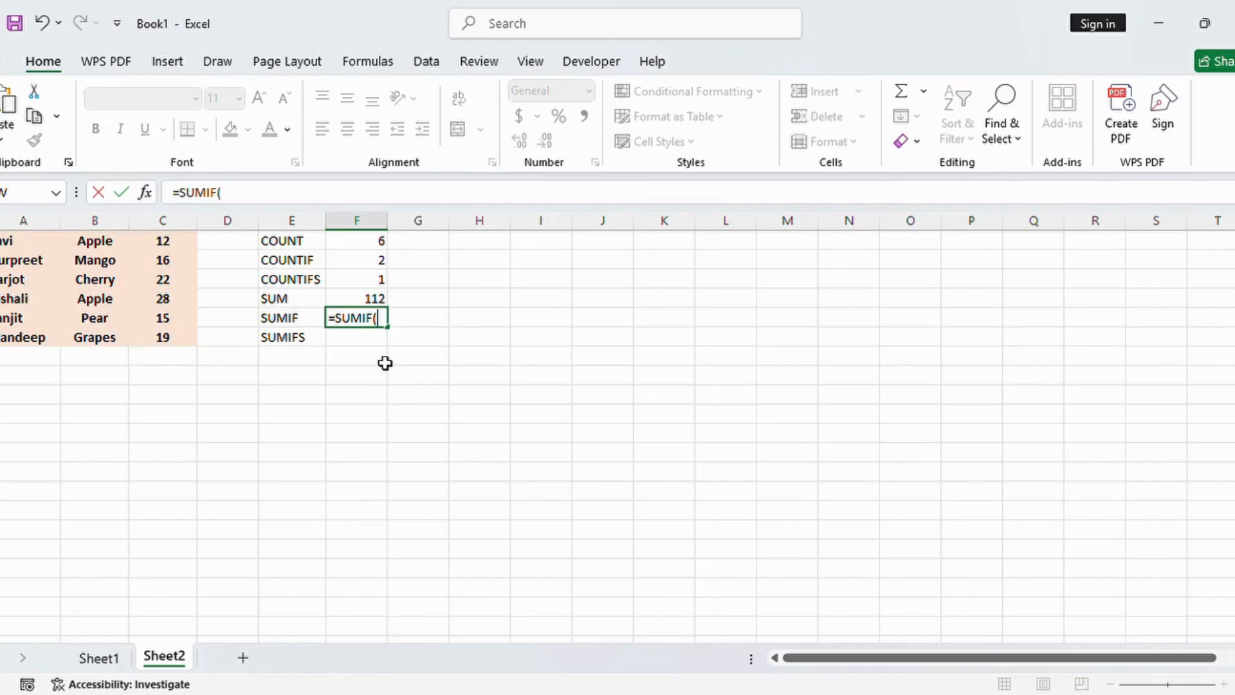
{"action": "left_click_drag", "start_coordinate": [182, 242], "coordinate": [181, 335]}
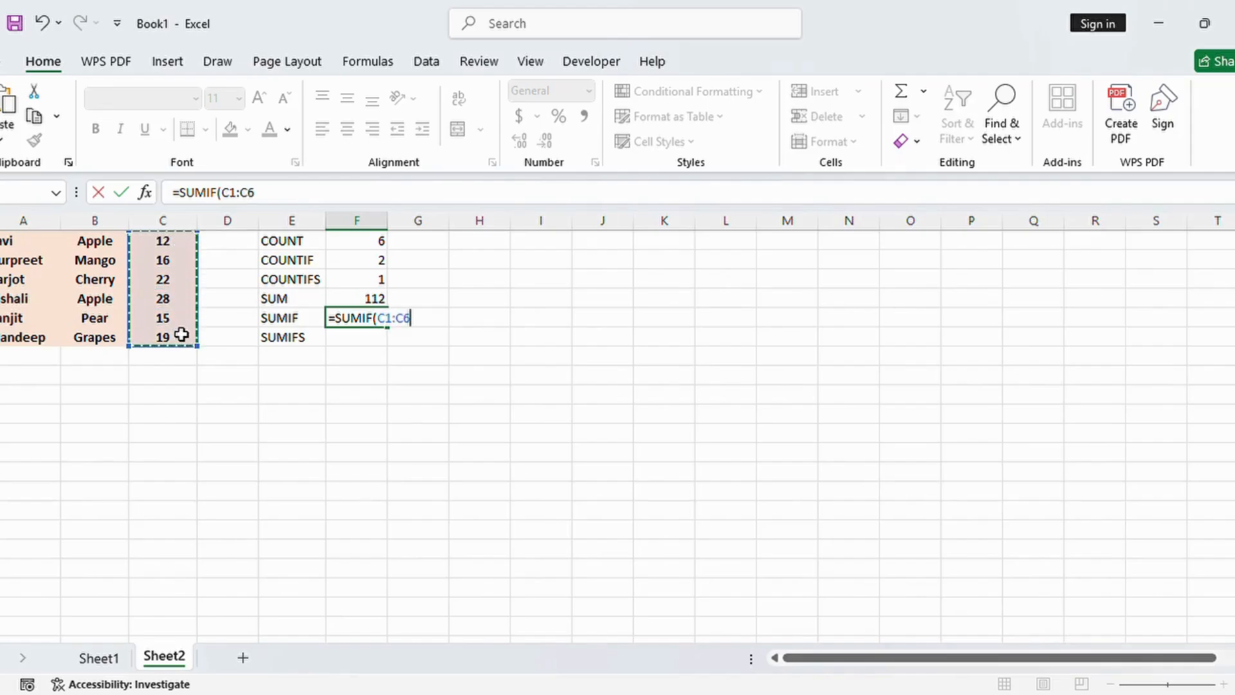
{"action": "type", "text": ","}
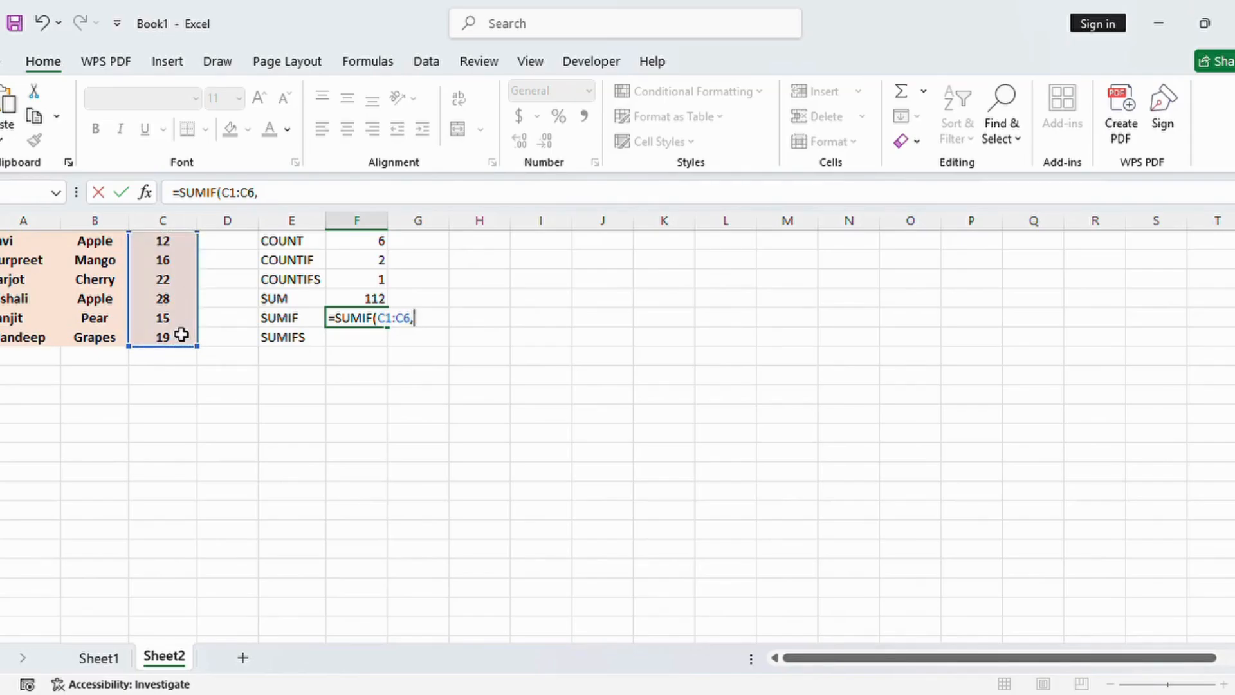
{"action": "type", "text": "\">19\")"}
{"action": "key", "text": "Return"}
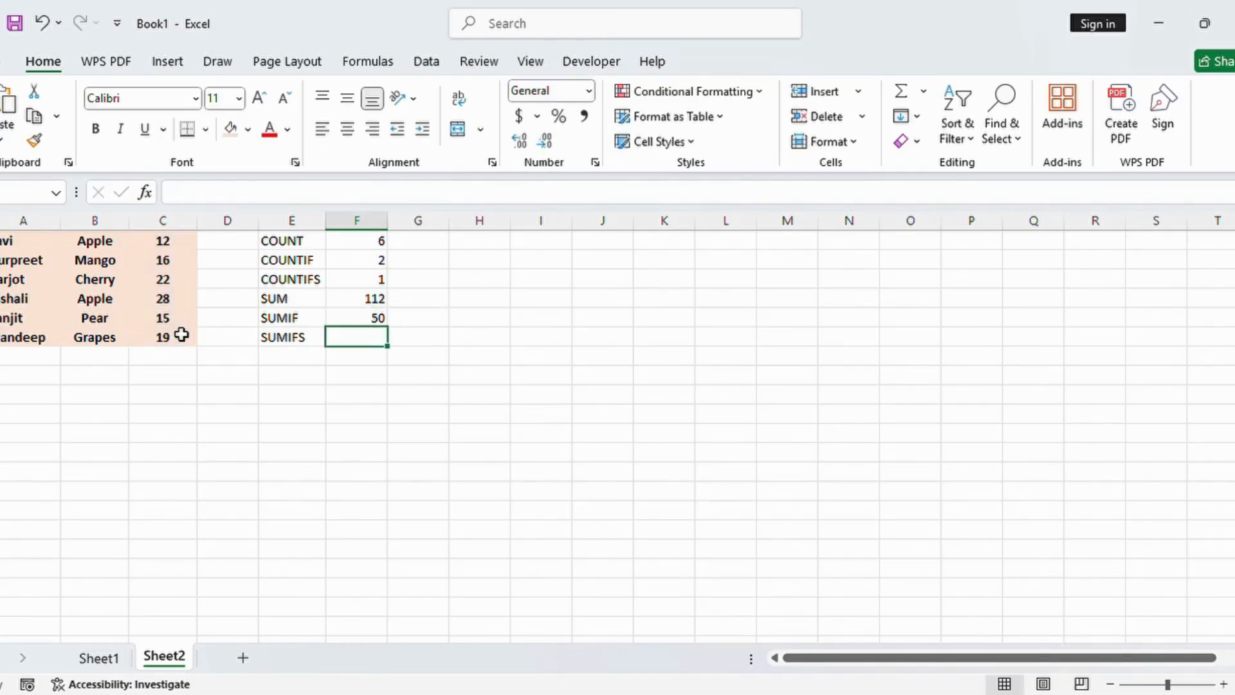
- Sum C1:C6 in cell F6 with SUMIFS, requiring "apple" in B1:B6 and the first row's person name in A1:A6
{"action": "type", "text": "=su"}
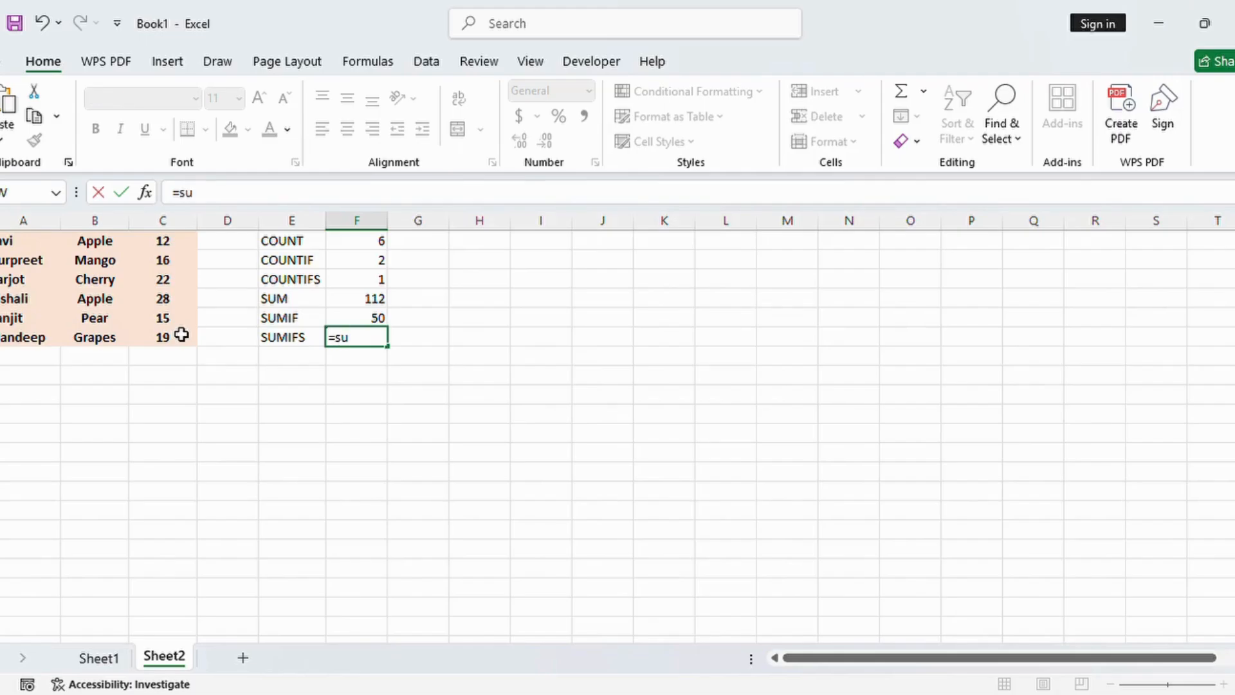
{"action": "type", "text": "mifs"}
{"action": "key", "text": "Tab"}
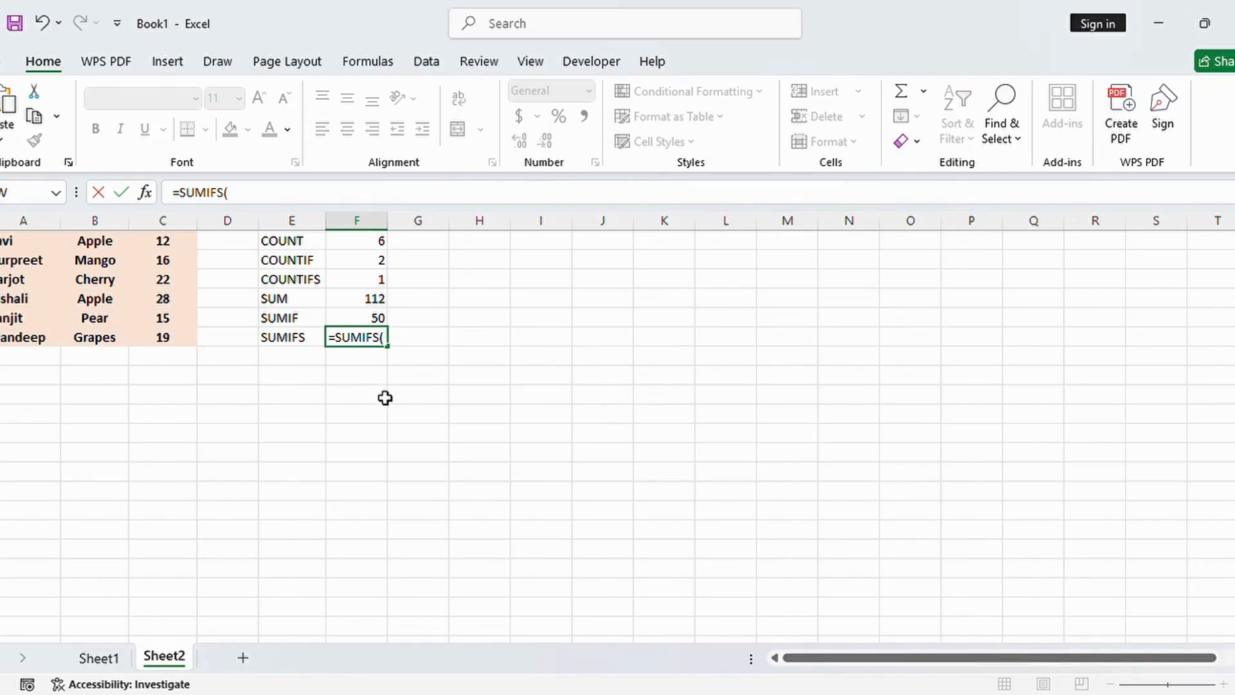
{"action": "left_click_drag", "start_coordinate": [168, 243], "coordinate": [177, 338]}
{"action": "type", "text": ","}
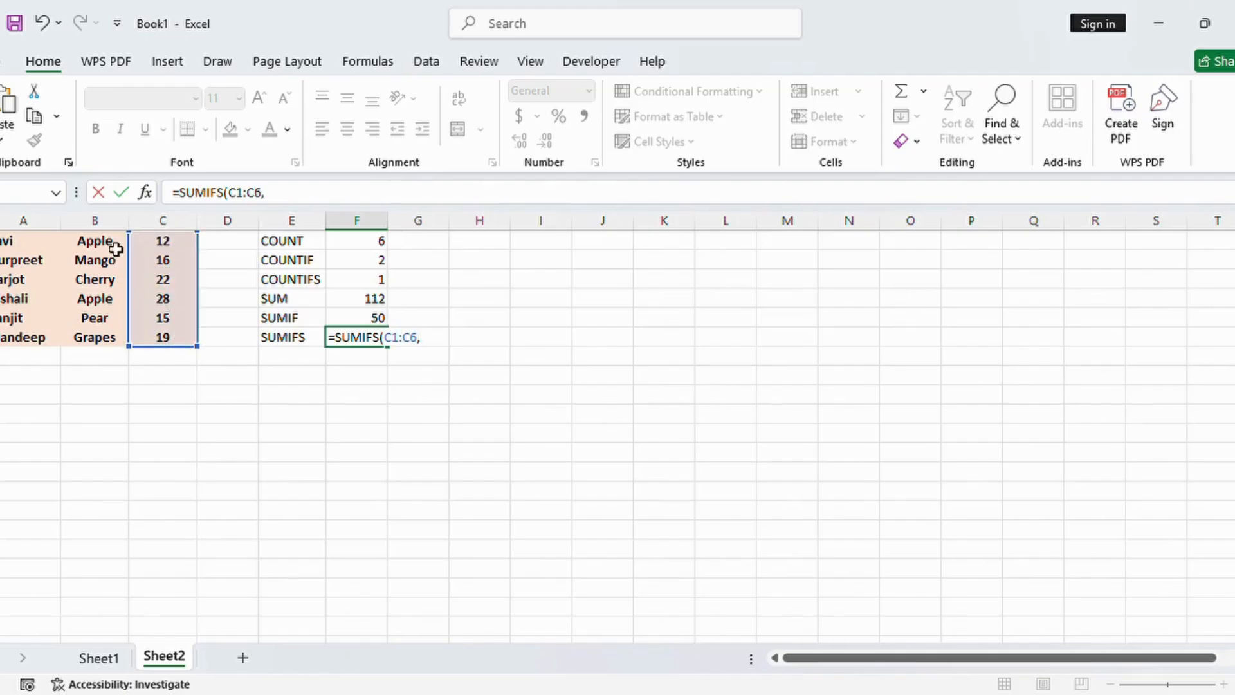
{"action": "left_click_drag", "start_coordinate": [112, 248], "coordinate": [110, 350]}
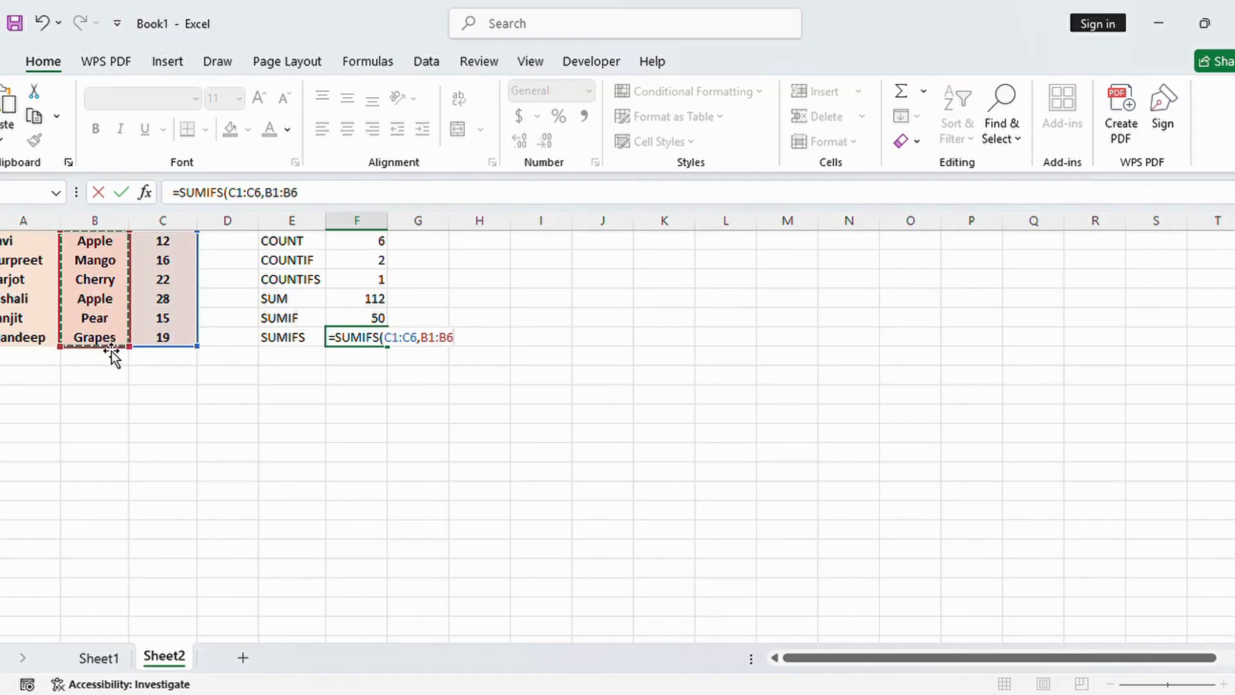
{"action": "type", "text": ","}
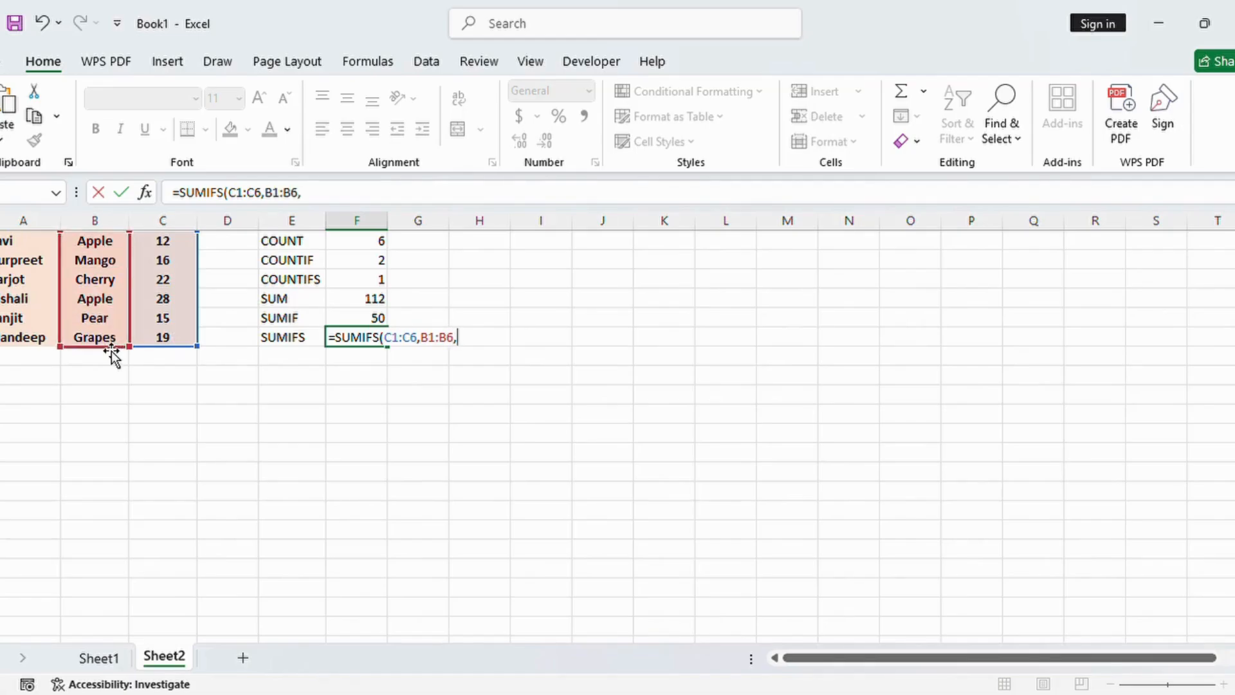
{"action": "type", "text": "\"applr"}
{"action": "key", "text": "BackSpace"}
{"action": "type", "text": "e\","}
{"action": "left_click_drag", "start_coordinate": [39, 246], "coordinate": [37, 337]}
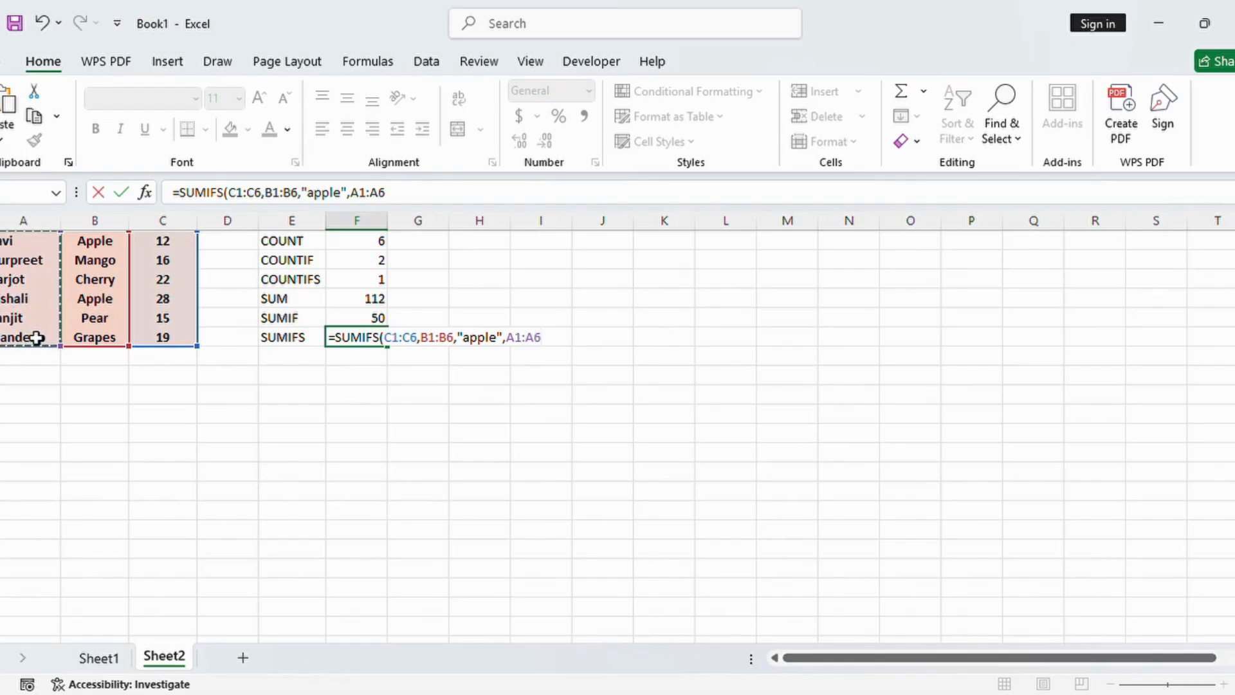
{"action": "type", "text": ",\"ravi"}
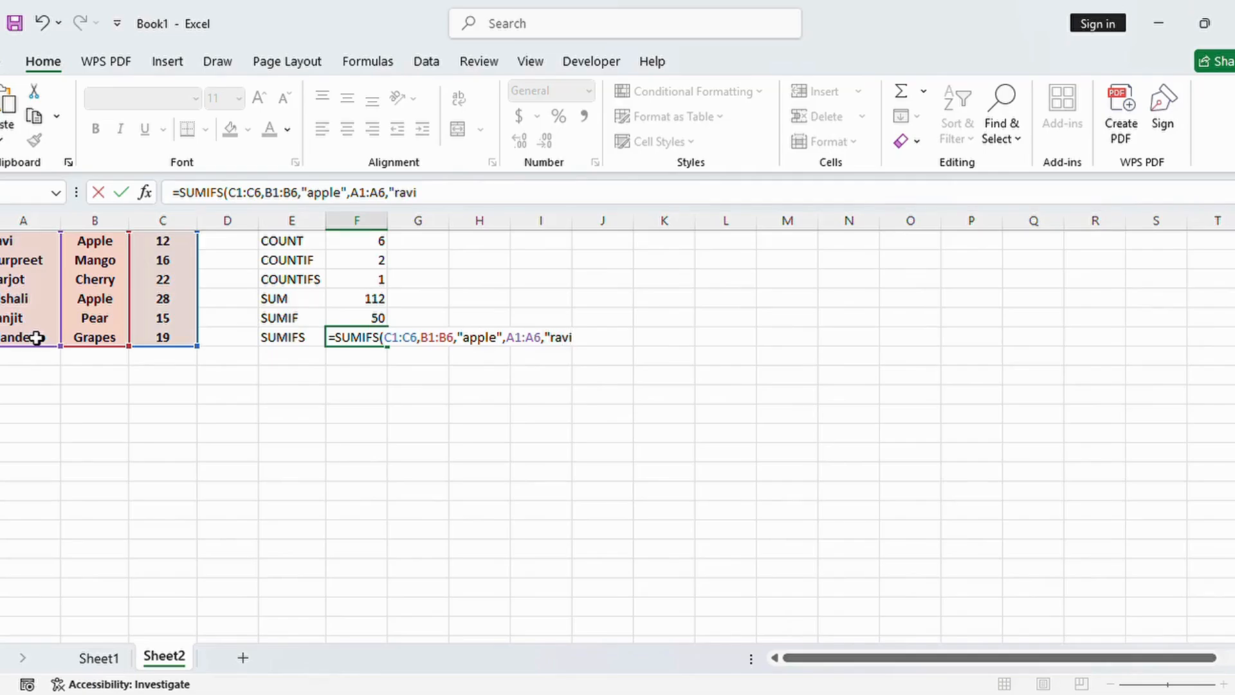
{"action": "type", "text": "\")"}
{"action": "key", "text": "Return"}
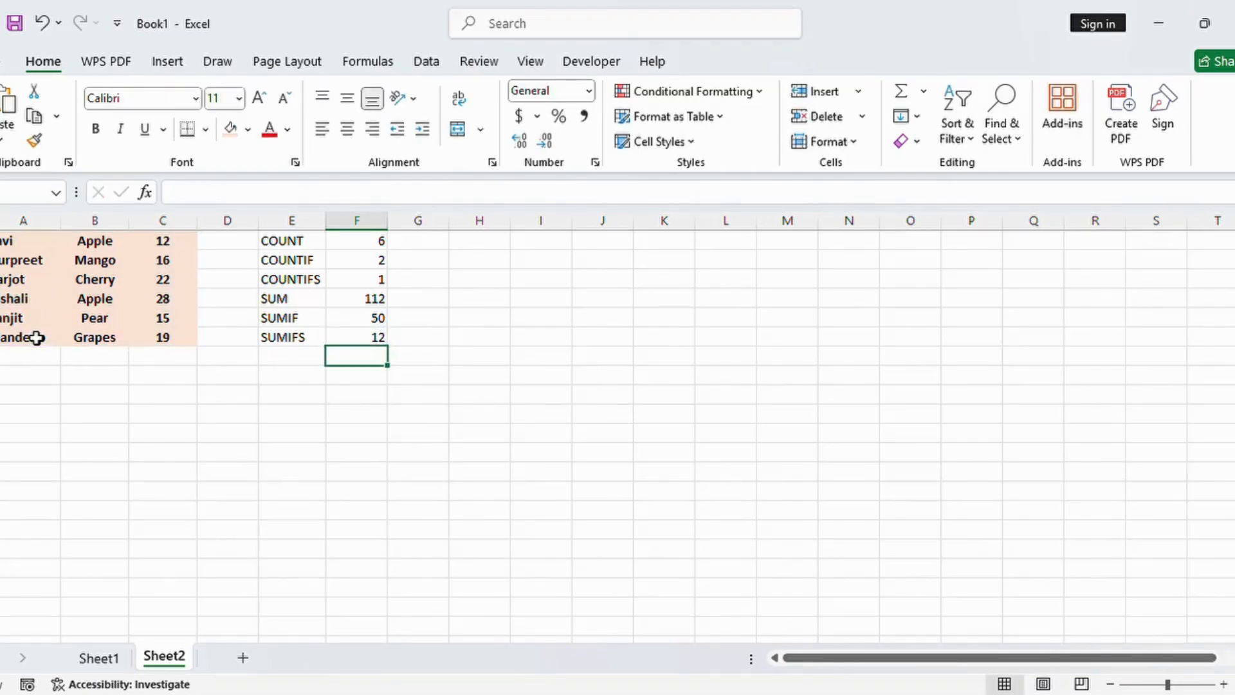